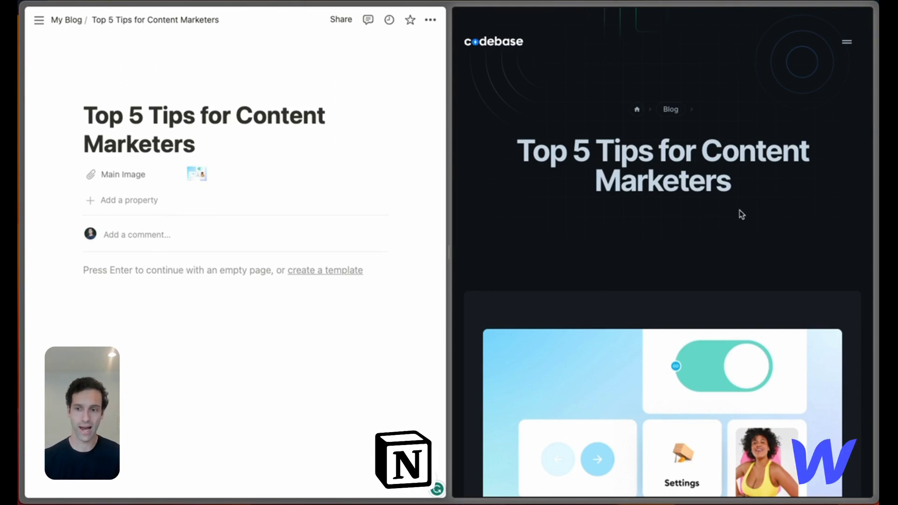
Step: On the blank page, prompt Notion AI to write a blog post on top tips for content marketers
{"action": "scroll", "coordinate": [740, 213], "scroll_direction": "down", "scroll_amount": 8}
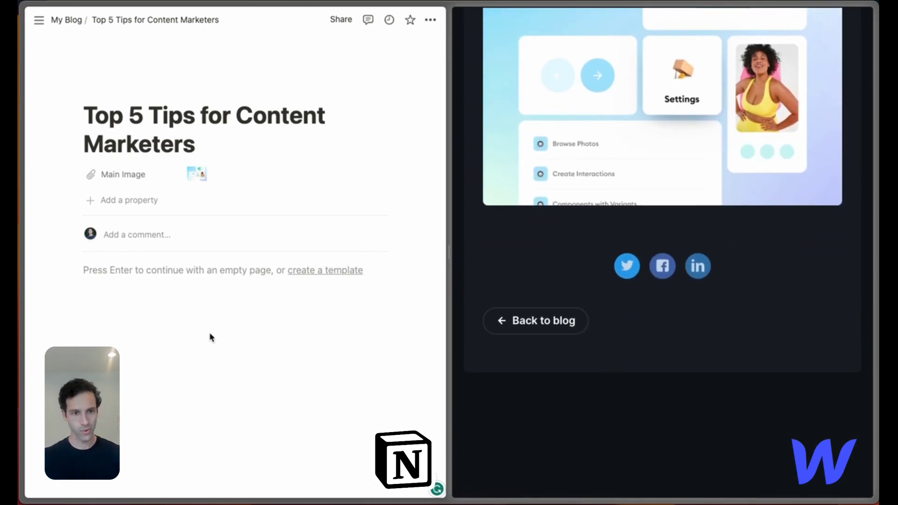
{"action": "left_click", "coordinate": [164, 281]}
{"action": "left_click", "coordinate": [126, 274]}
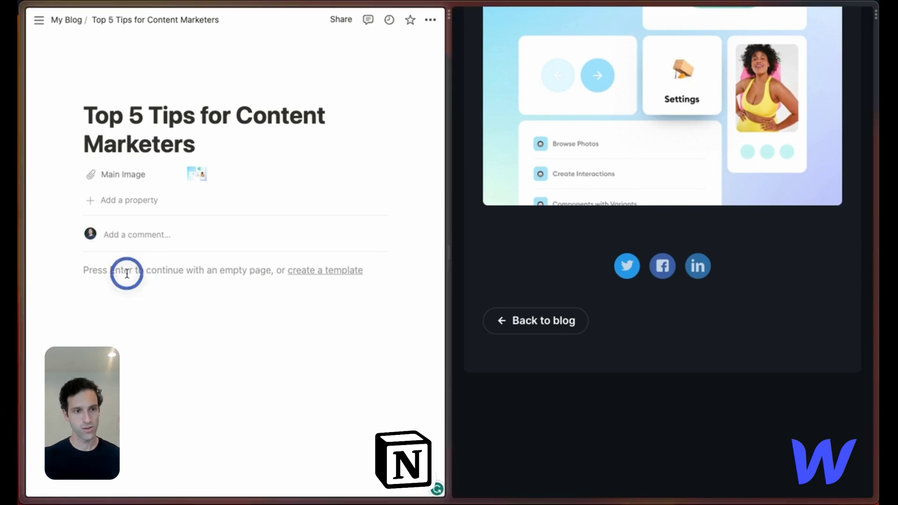
{"action": "key", "text": "space"}
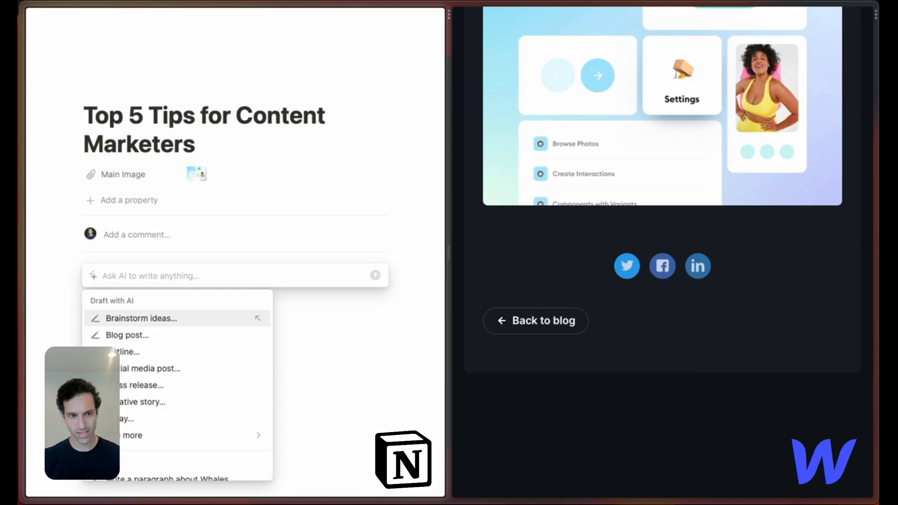
{"action": "type", "text": "Write a "}
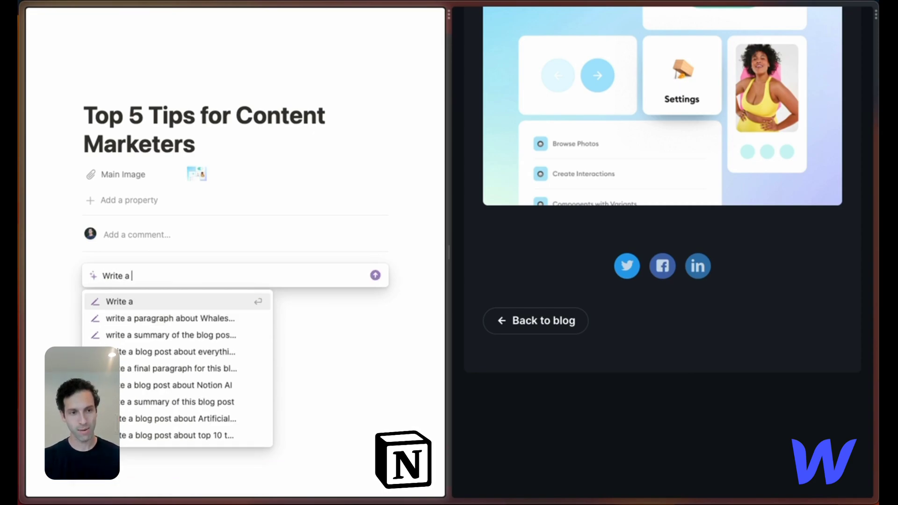
{"action": "type", "text": "blog post about the top 4"}
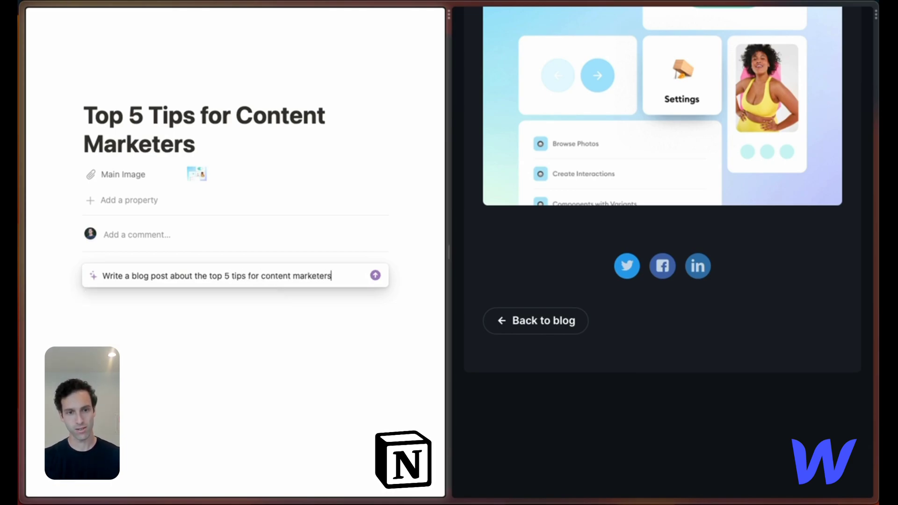
{"action": "key", "text": "Return"}
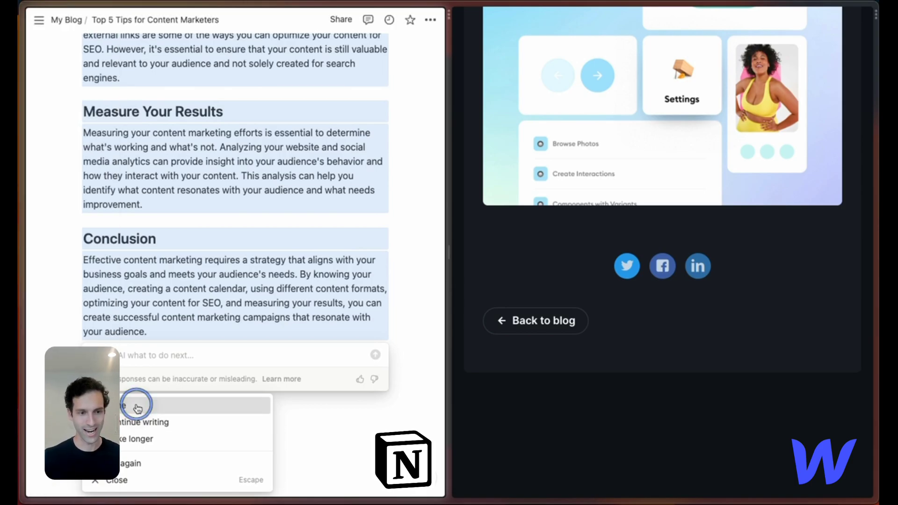
Step: Keep the AI draft, then reload the Webflow blog page and scroll through the synced article
{"action": "left_click", "coordinate": [137, 405]}
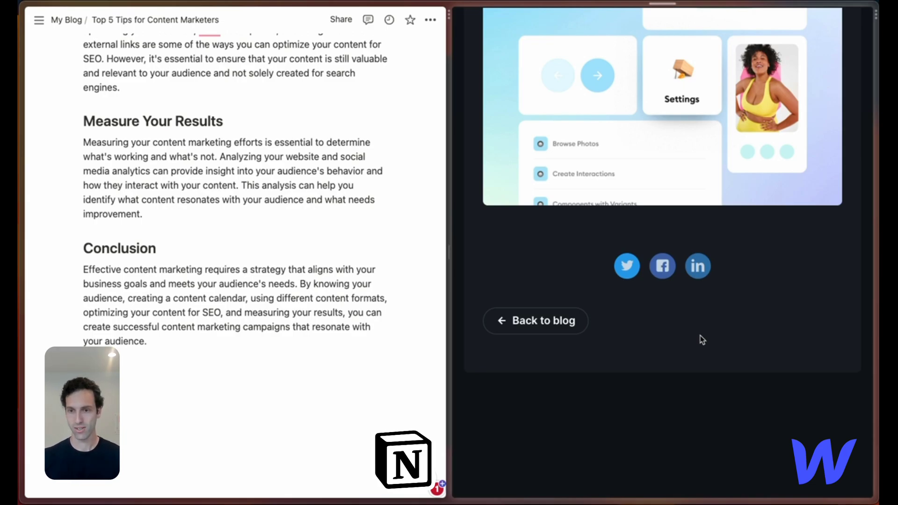
{"action": "key", "text": "super+r"}
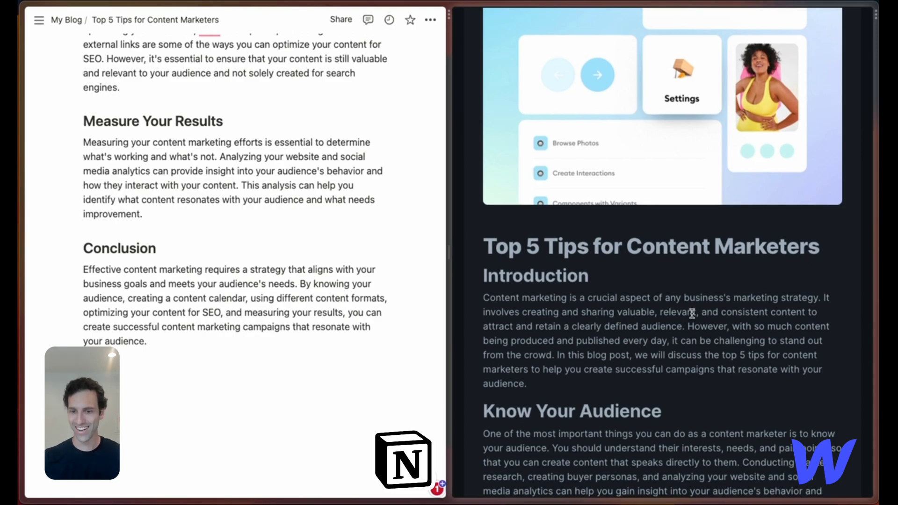
{"action": "scroll", "coordinate": [701, 339], "scroll_direction": "down", "scroll_amount": 15}
{"action": "scroll", "coordinate": [691, 314], "scroll_direction": "down", "scroll_amount": 3}
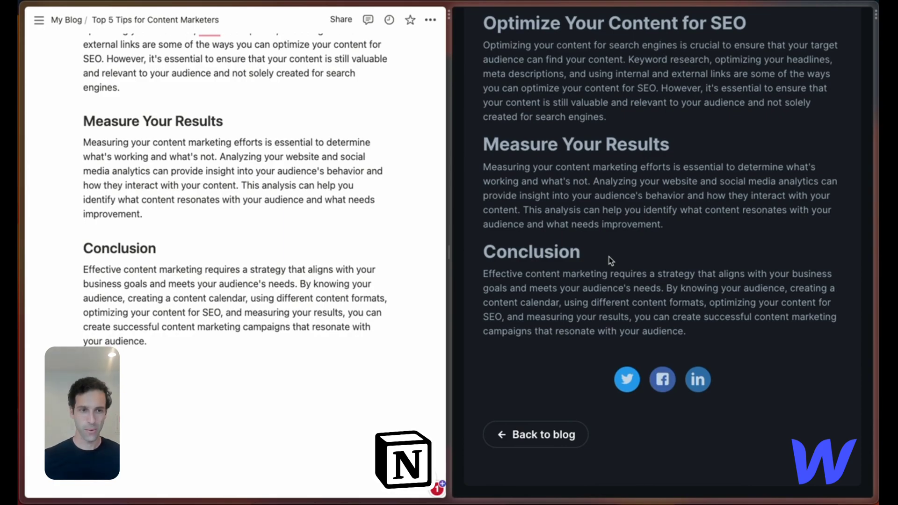
{"action": "scroll", "coordinate": [71, 182], "scroll_direction": "up", "scroll_amount": 20}
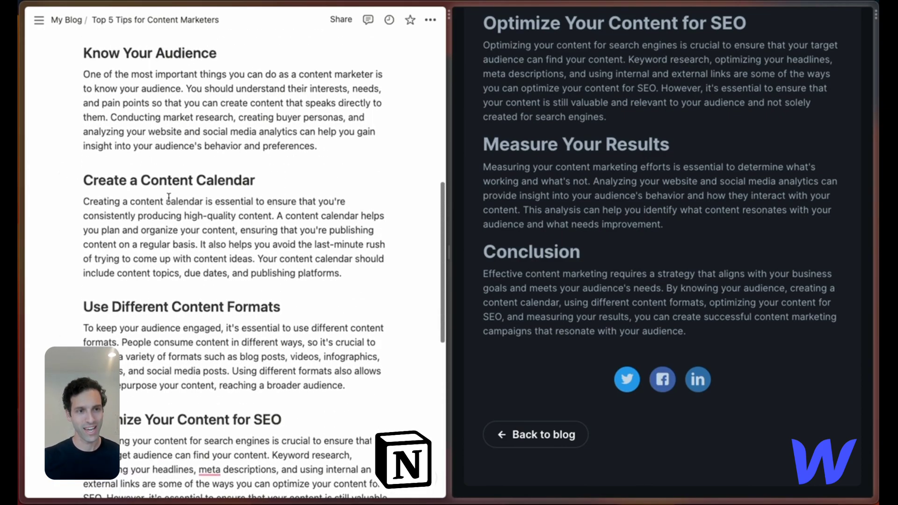
{"action": "scroll", "coordinate": [169, 198], "scroll_direction": "up", "scroll_amount": 5}
Step: Add an Unsplash laptop photo from a 'content mar' search below the Introduction
{"action": "left_click", "coordinate": [366, 308]}
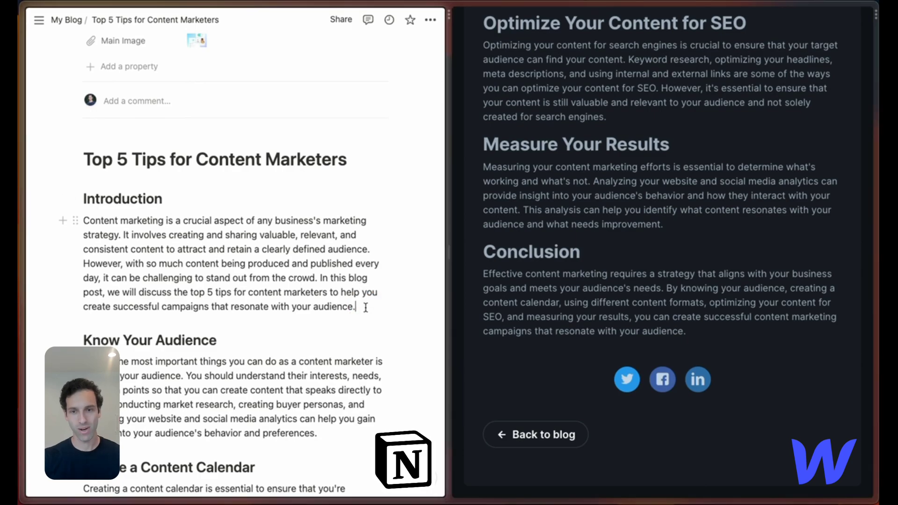
{"action": "key", "text": "Return"}
{"action": "type", "text": "/"}
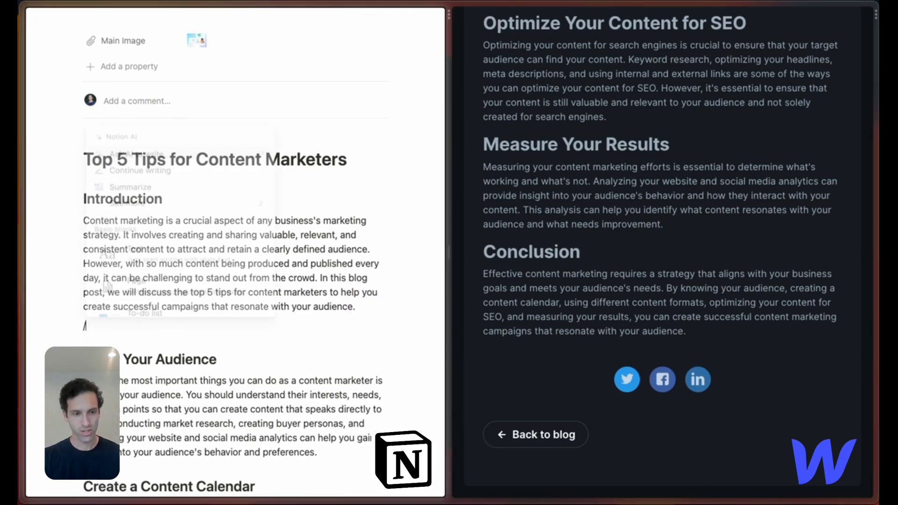
{"action": "type", "text": "uns"}
{"action": "key", "text": "BackSpace"}
{"action": "key", "text": "BackSpace"}
{"action": "key", "text": "BackSpace"}
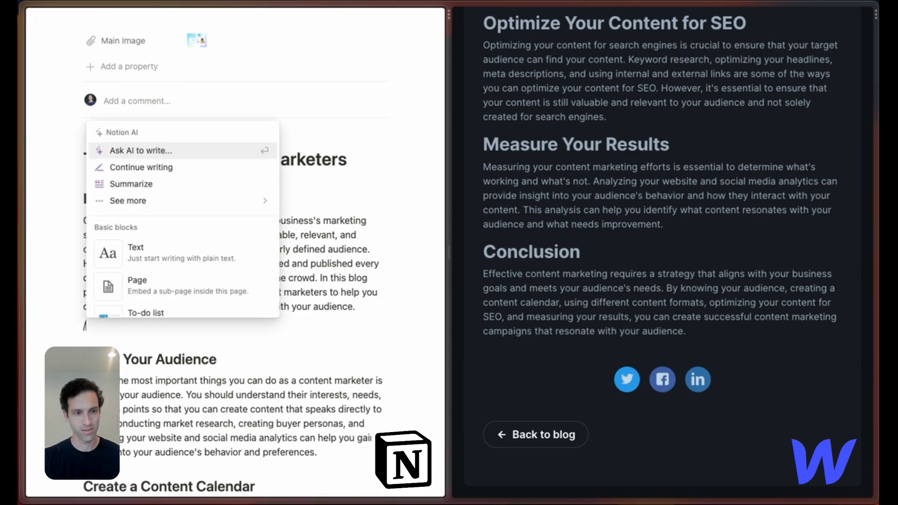
{"action": "type", "text": "image"}
{"action": "key", "text": "Return"}
{"action": "left_click", "coordinate": [192, 357]}
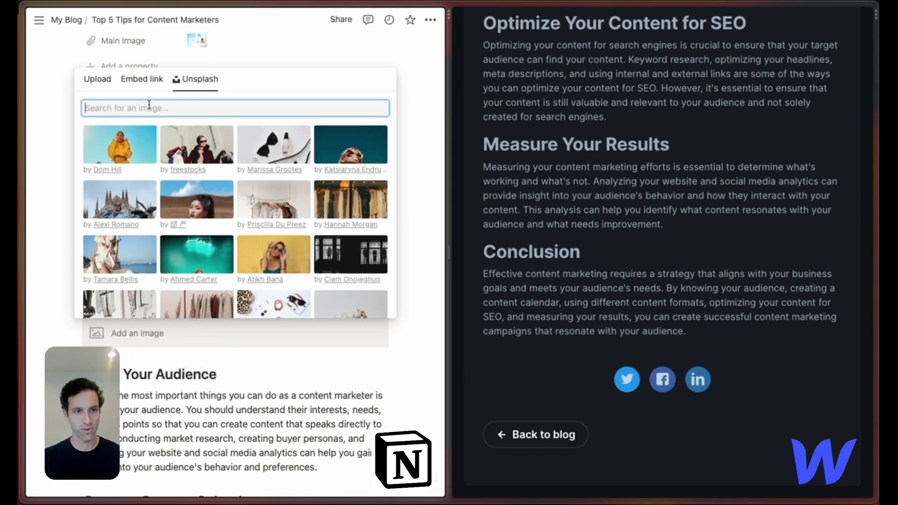
{"action": "type", "text": "content marketing"}
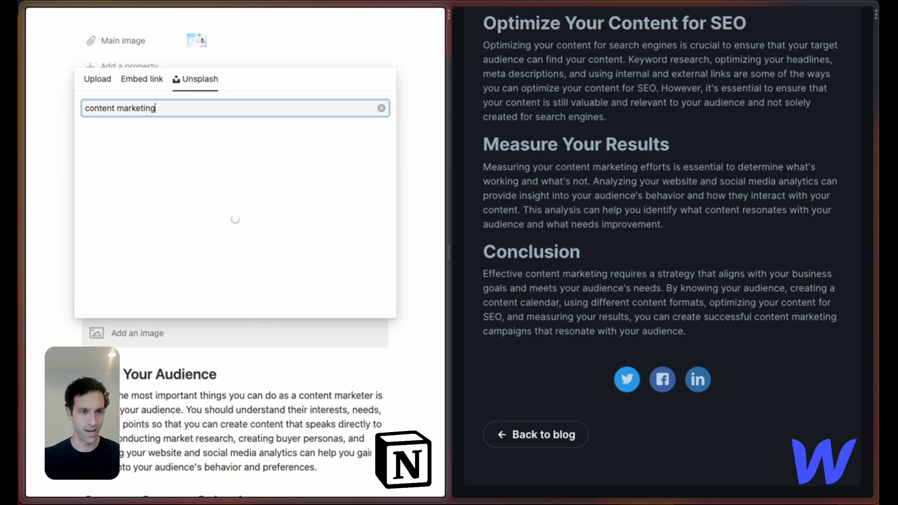
{"action": "left_click", "coordinate": [125, 154]}
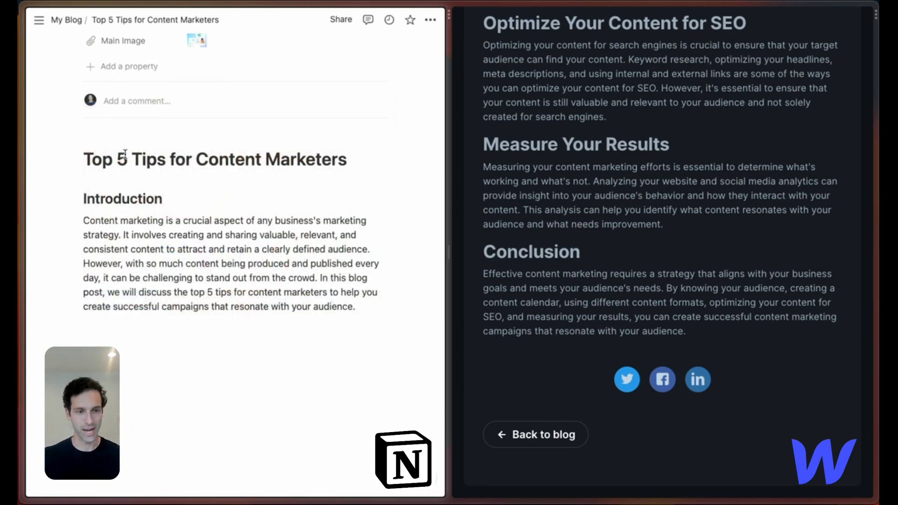
Step: Insert the Unsplash whiteboard AUDIENCE photo under the Know Your Audience section
{"action": "scroll", "coordinate": [269, 270], "scroll_direction": "down", "scroll_amount": 10}
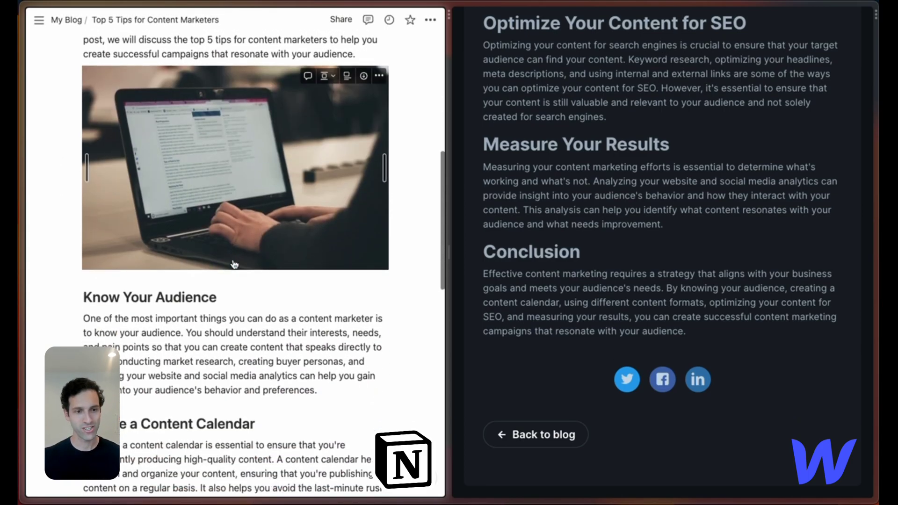
{"action": "left_click", "coordinate": [329, 274]}
{"action": "key", "text": "Return"}
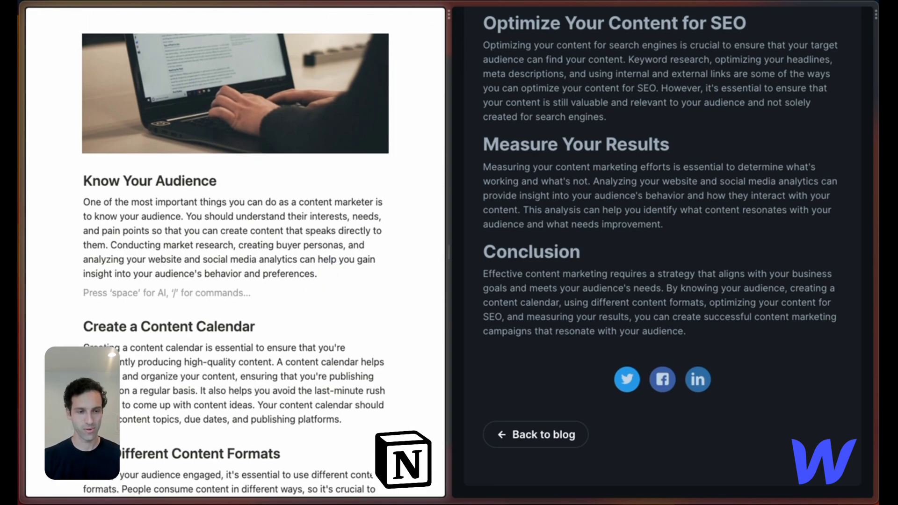
{"action": "type", "text": "/image"}
{"action": "key", "text": "Return"}
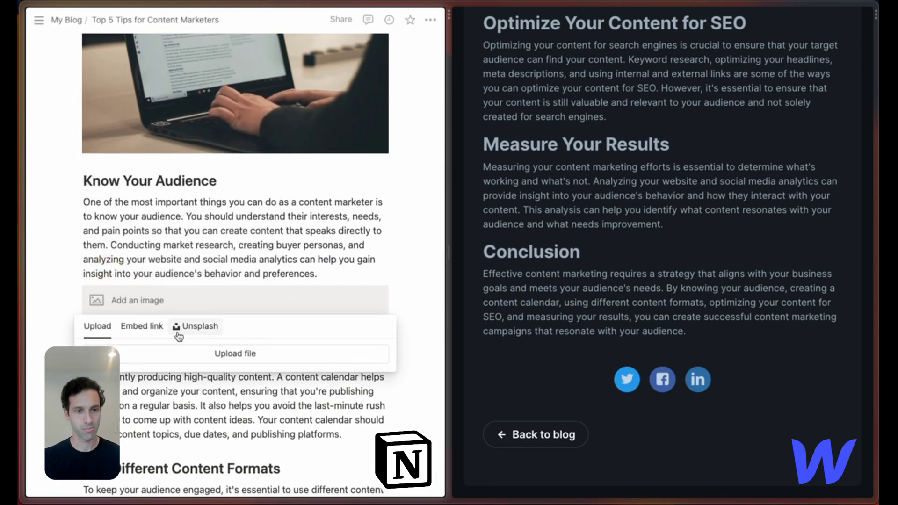
{"action": "left_click", "coordinate": [190, 323]}
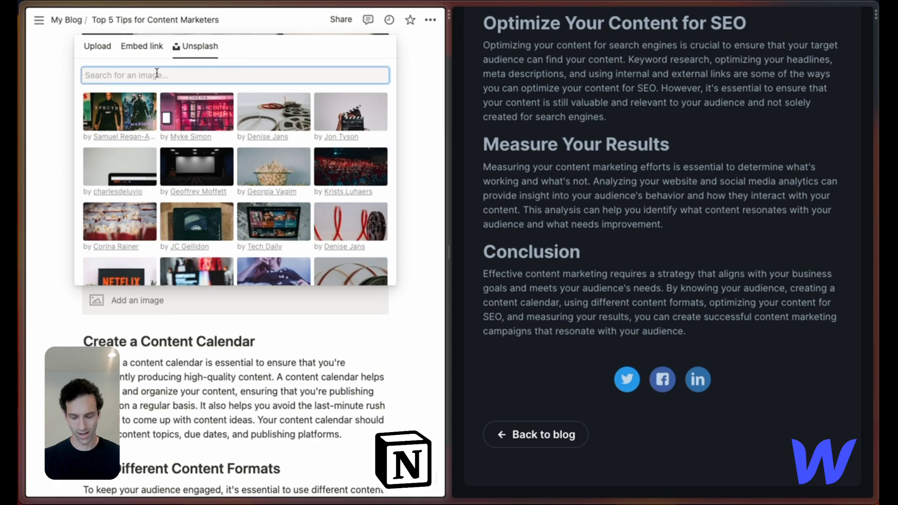
{"action": "type", "text": "audience"}
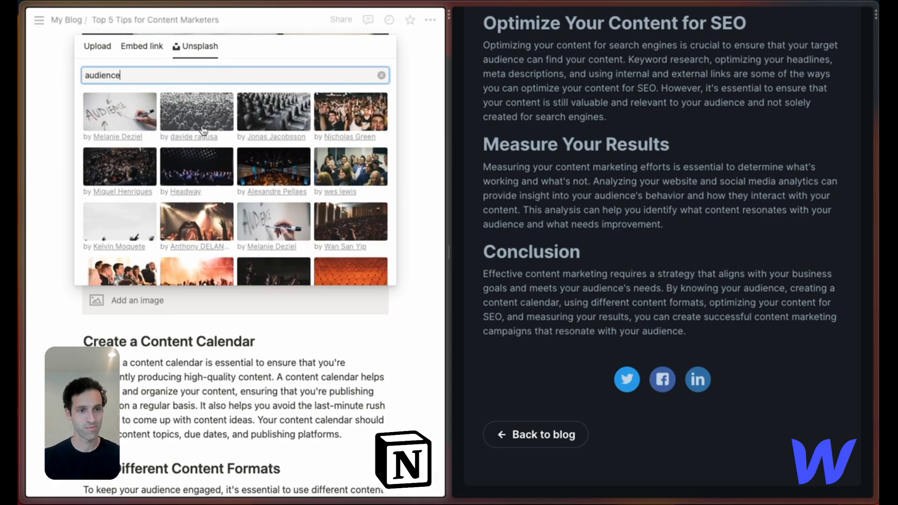
{"action": "left_click", "coordinate": [262, 210]}
Step: Upload whalesync.png as an image below the Create a Content Calendar paragraph
{"action": "scroll", "coordinate": [261, 305], "scroll_direction": "down", "scroll_amount": 8}
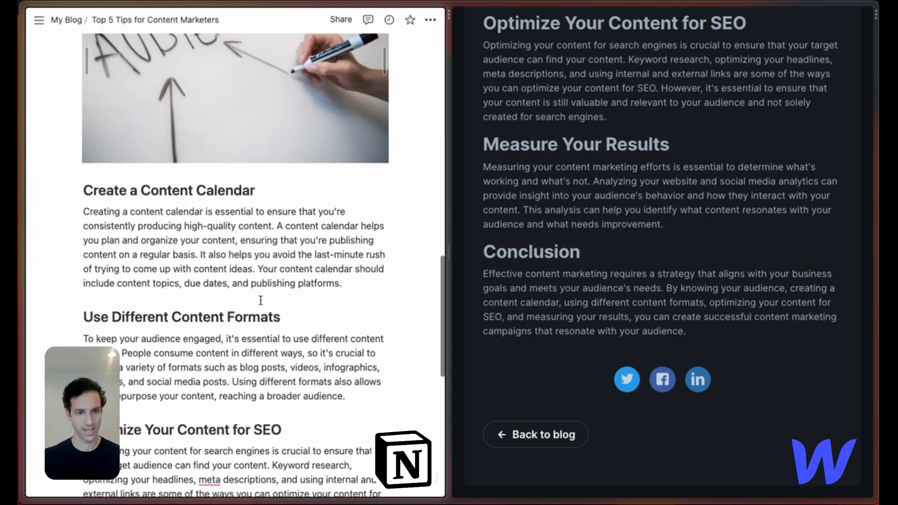
{"action": "left_click", "coordinate": [357, 283]}
{"action": "key", "text": "Return"}
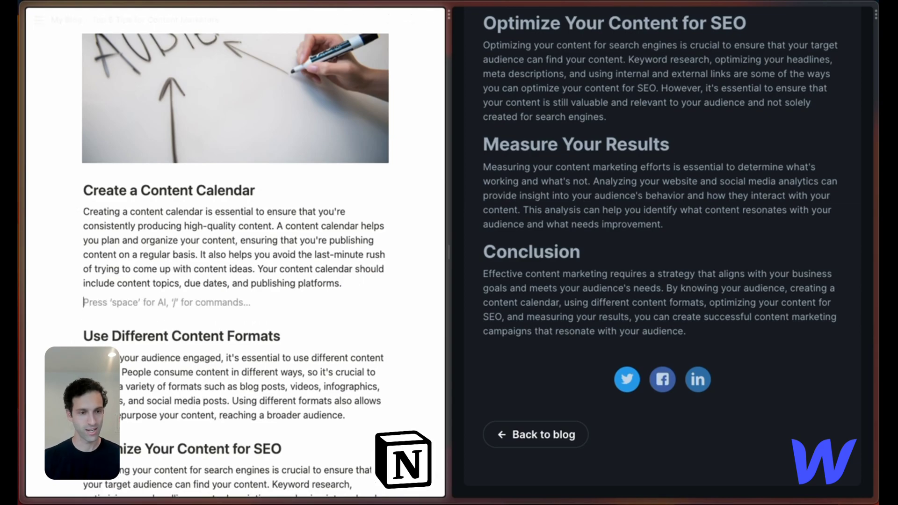
{"action": "type", "text": "/image"}
{"action": "key", "text": "Return"}
{"action": "left_click", "coordinate": [309, 364]}
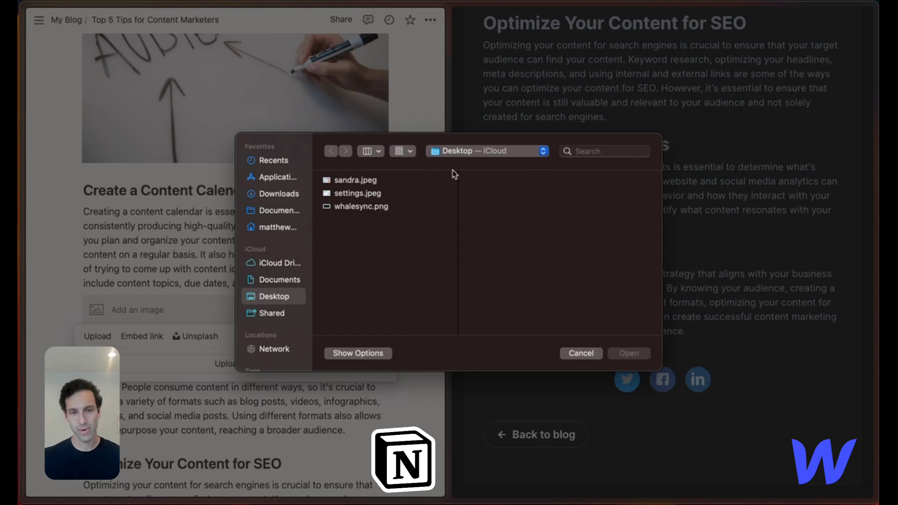
{"action": "left_click", "coordinate": [366, 208]}
{"action": "double_click", "coordinate": [367, 209]}
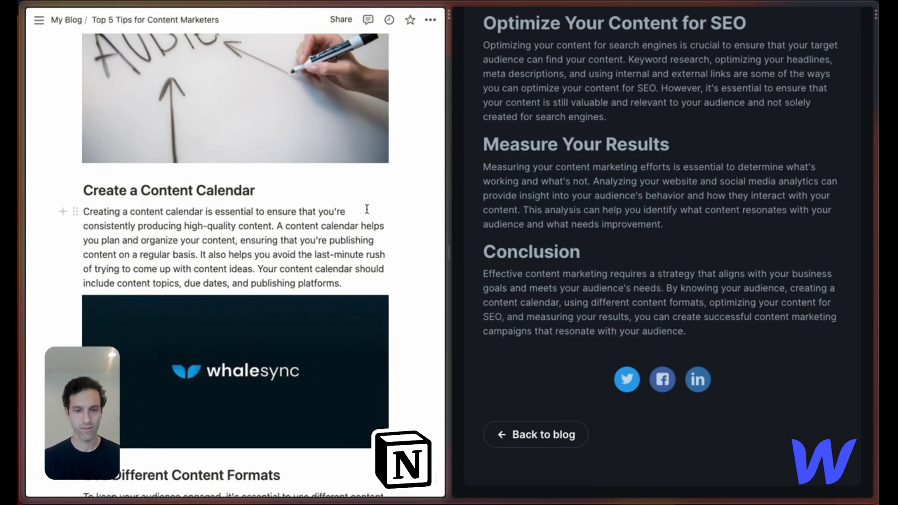
{"action": "scroll", "coordinate": [366, 209], "scroll_direction": "up", "scroll_amount": 9}
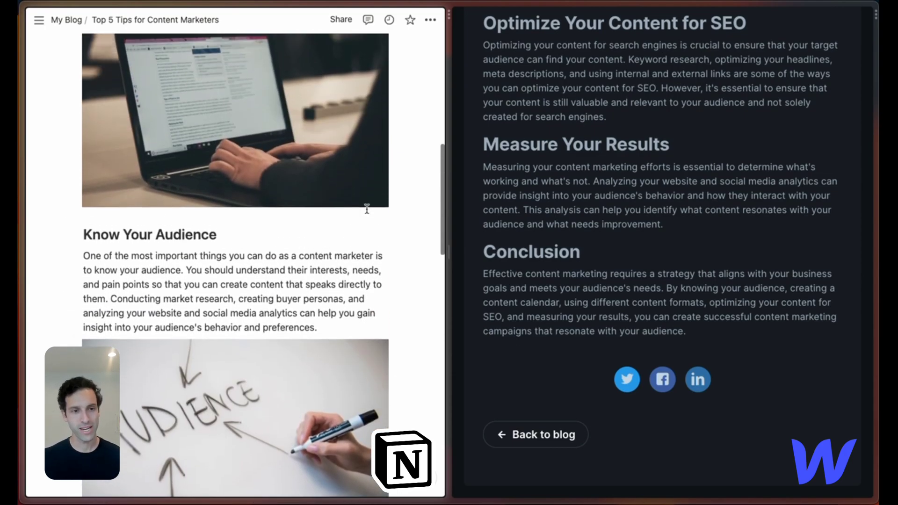
{"action": "scroll", "coordinate": [367, 211], "scroll_direction": "down", "scroll_amount": 13}
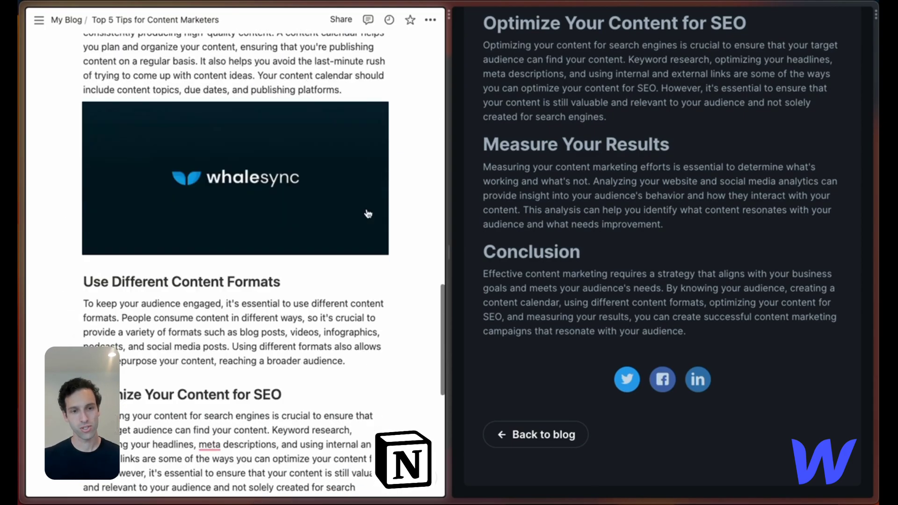
Step: Start a new block under the Use Different Content Formats paragraph and browse the slash-menu block types
{"action": "left_click", "coordinate": [356, 361]}
{"action": "key", "text": "Return"}
{"action": "type", "text": "/"}
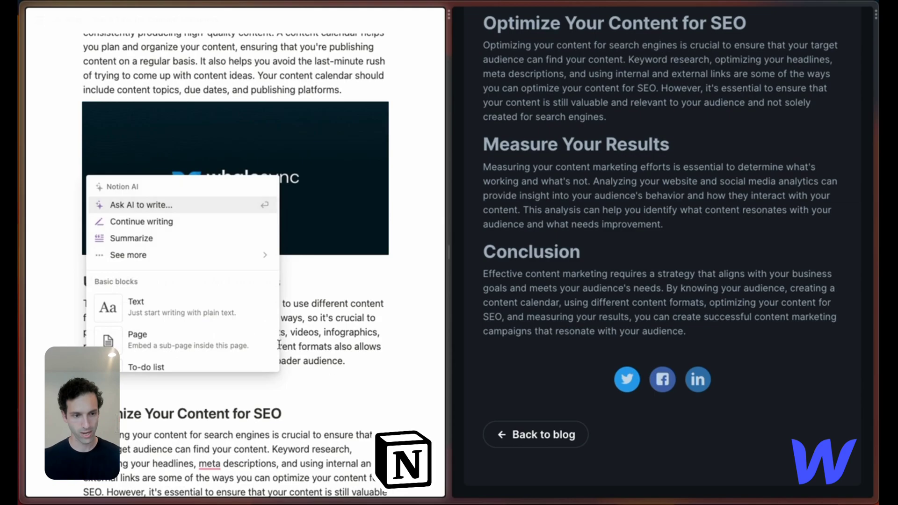
{"action": "key", "text": "Down"}
{"action": "key", "text": "Down"}
{"action": "scroll", "coordinate": [180, 285], "scroll_direction": "down", "scroll_amount": 2}
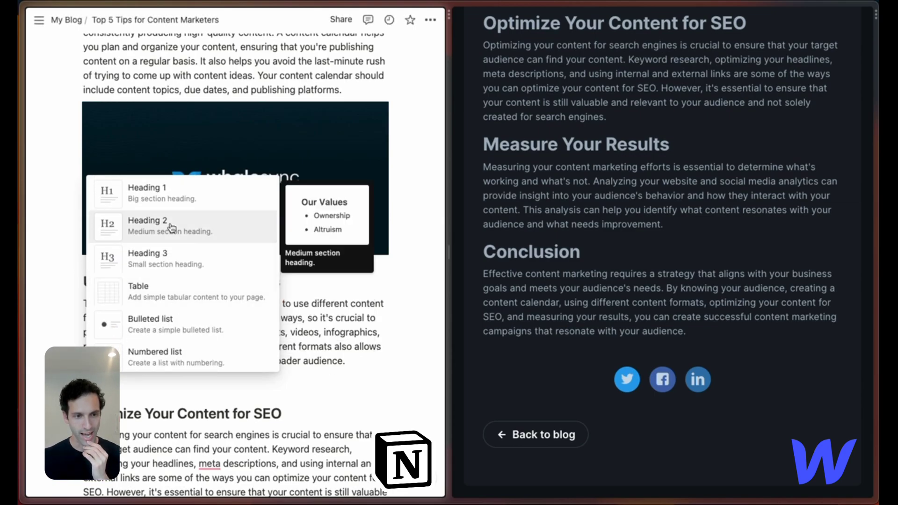
{"action": "scroll", "coordinate": [170, 228], "scroll_direction": "down", "scroll_amount": 4}
{"action": "scroll", "coordinate": [181, 278], "scroll_direction": "down", "scroll_amount": 1}
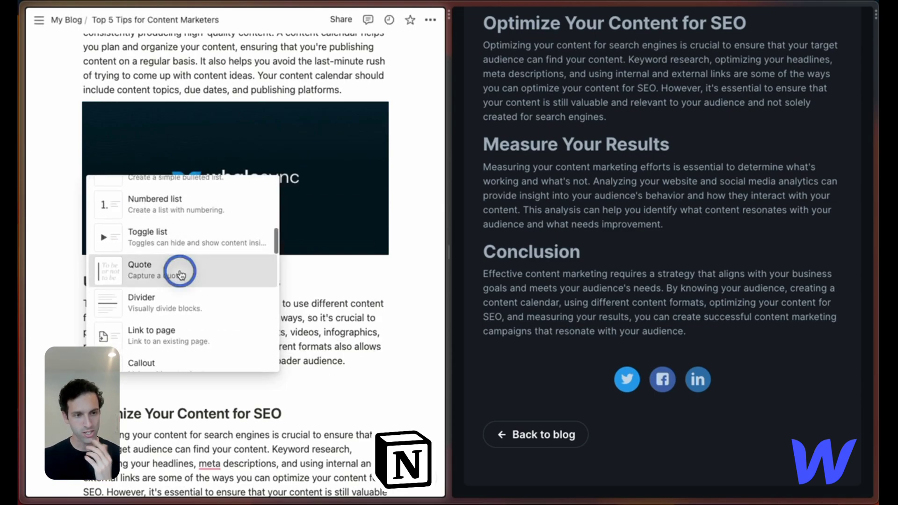
{"action": "key", "text": "BackSpace"}
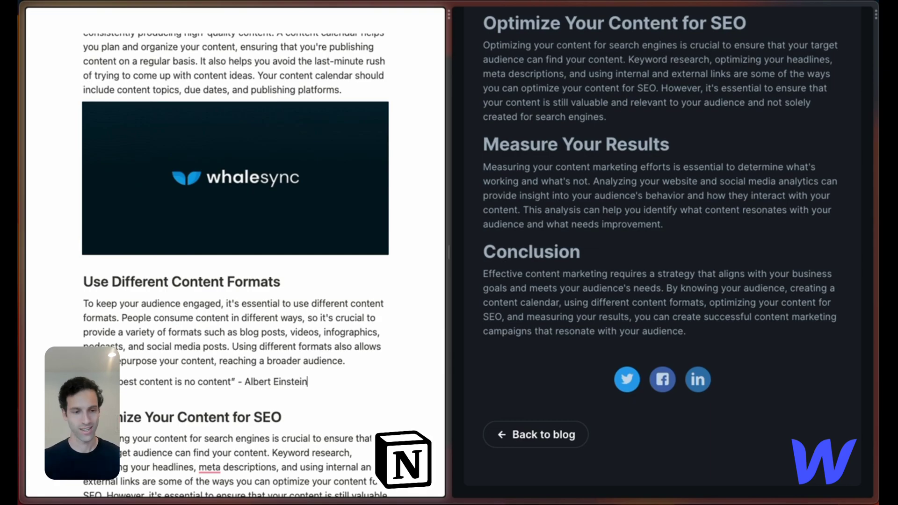
Step: Reload the live Webflow blog post and scroll through it to check the Einstein quote synced
{"action": "left_click", "coordinate": [607, 254]}
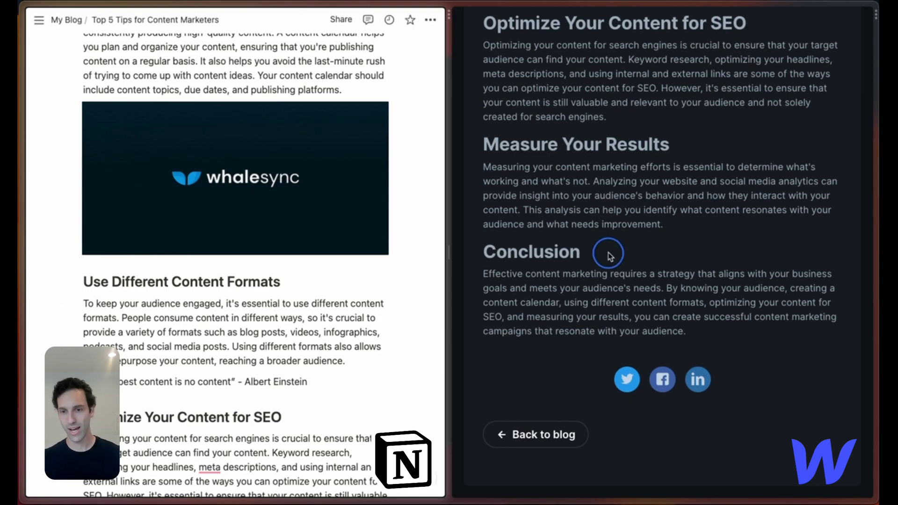
{"action": "key", "text": "super+r"}
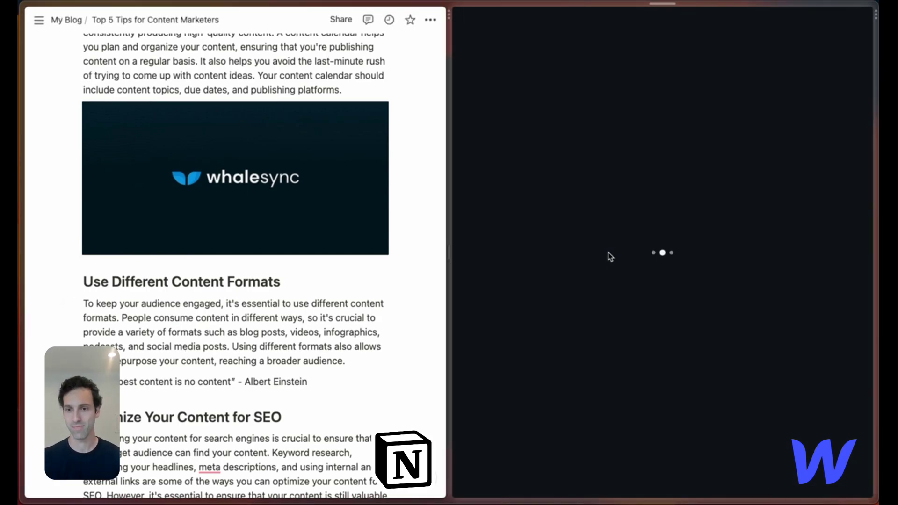
{"action": "scroll", "coordinate": [607, 248], "scroll_direction": "up", "scroll_amount": 8}
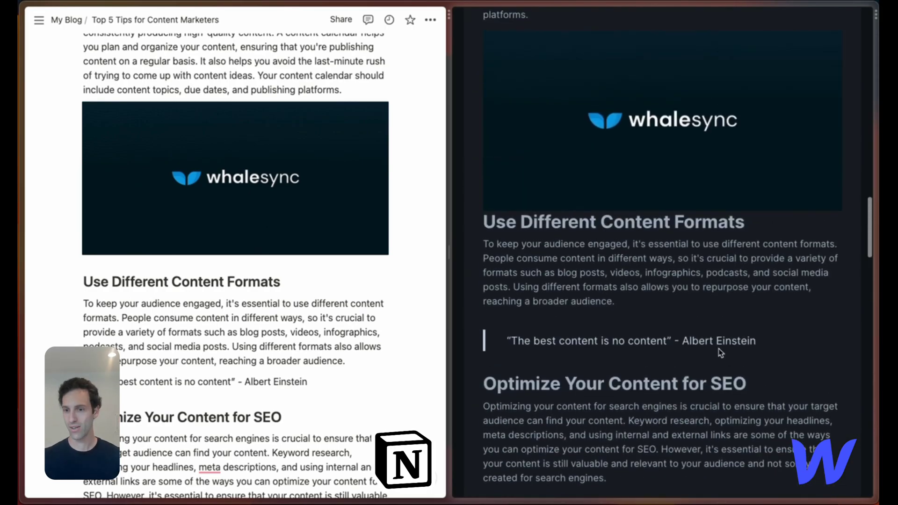
{"action": "scroll", "coordinate": [602, 285], "scroll_direction": "up", "scroll_amount": 3}
{"action": "scroll", "coordinate": [680, 275], "scroll_direction": "up", "scroll_amount": 15}
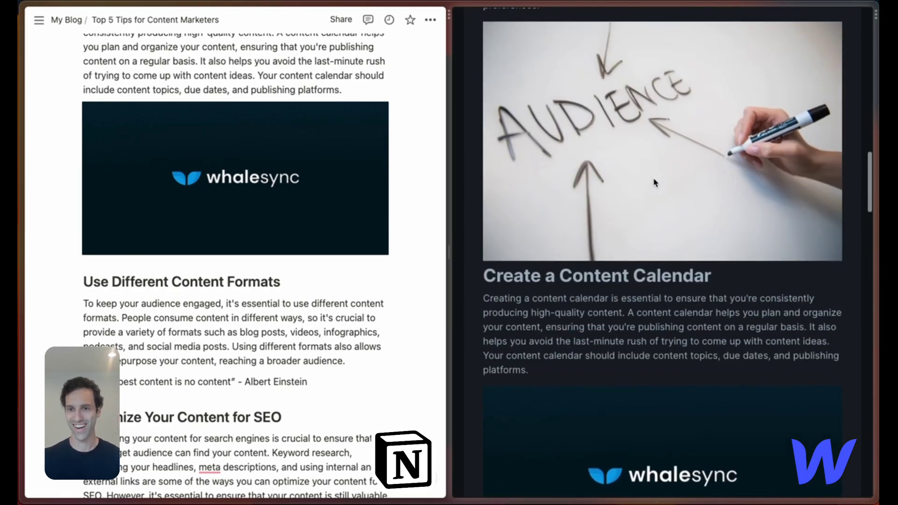
{"action": "scroll", "coordinate": [654, 182], "scroll_direction": "up", "scroll_amount": 7}
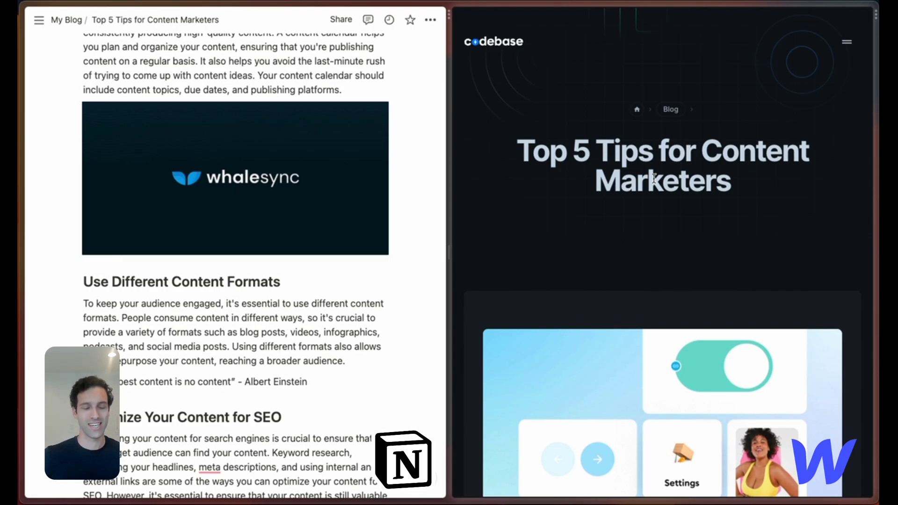
{"action": "scroll", "coordinate": [281, 257], "scroll_direction": "up", "scroll_amount": 2}
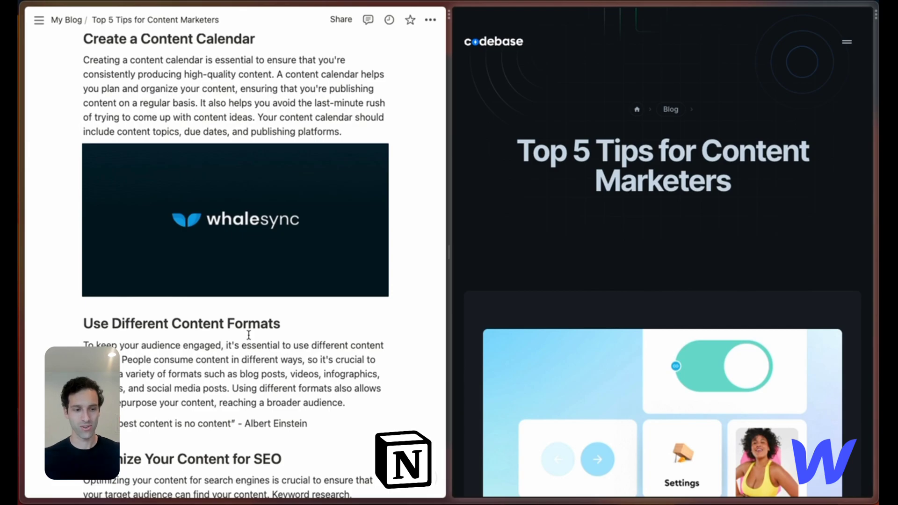
{"action": "scroll", "coordinate": [248, 335], "scroll_direction": "down", "scroll_amount": 3}
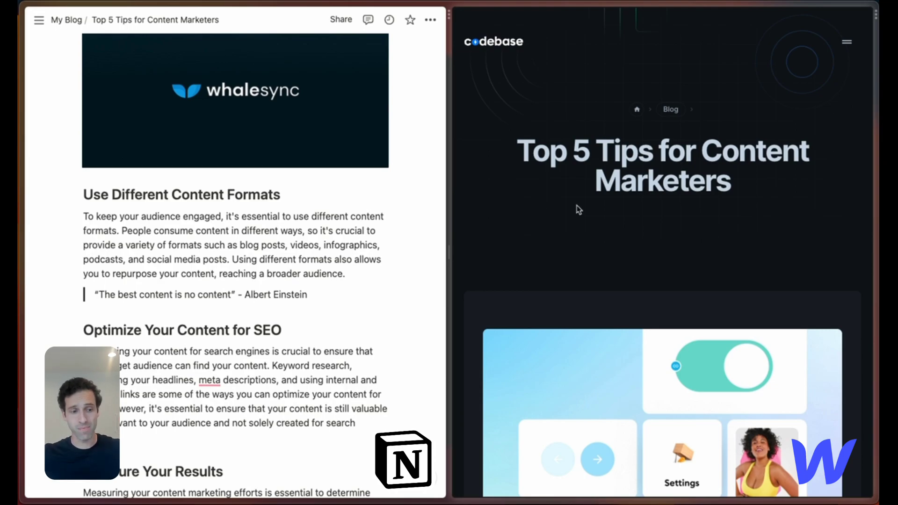
{"action": "scroll", "coordinate": [576, 208], "scroll_direction": "down", "scroll_amount": 3}
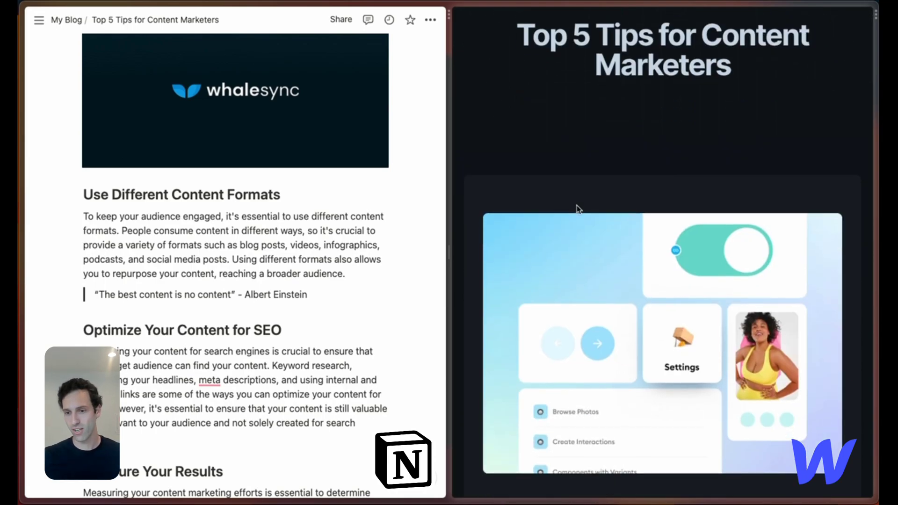
{"action": "scroll", "coordinate": [577, 208], "scroll_direction": "down", "scroll_amount": 10}
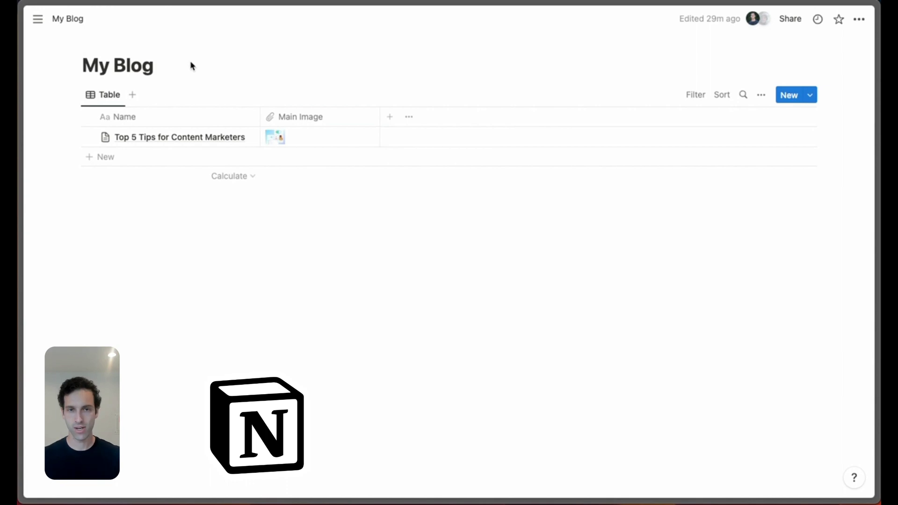
Step: Select the My Blog database title in Notion
{"action": "left_click", "coordinate": [88, 70]}
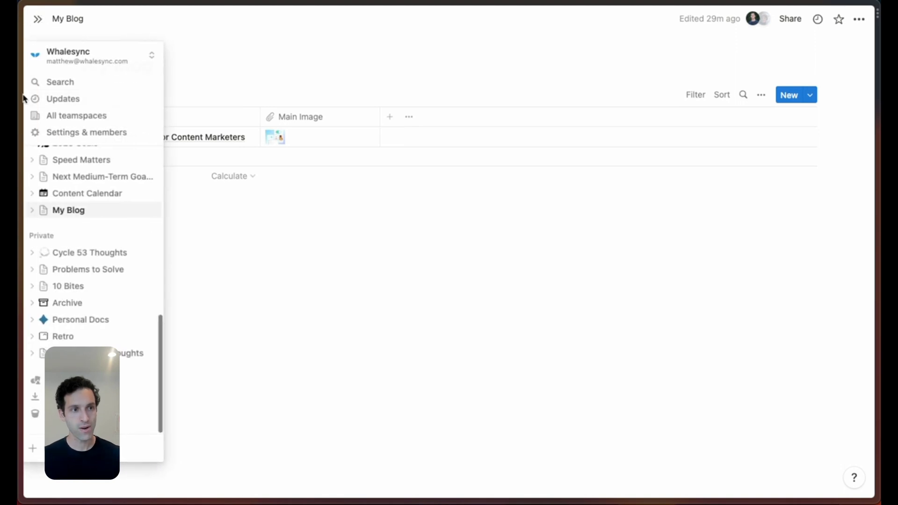
Step: Open the Blog Posts collection settings in Webflow's CMS and review its fields
{"action": "mouse_move", "coordinate": [20, 116]}
{"action": "left_click", "coordinate": [35, 360]}
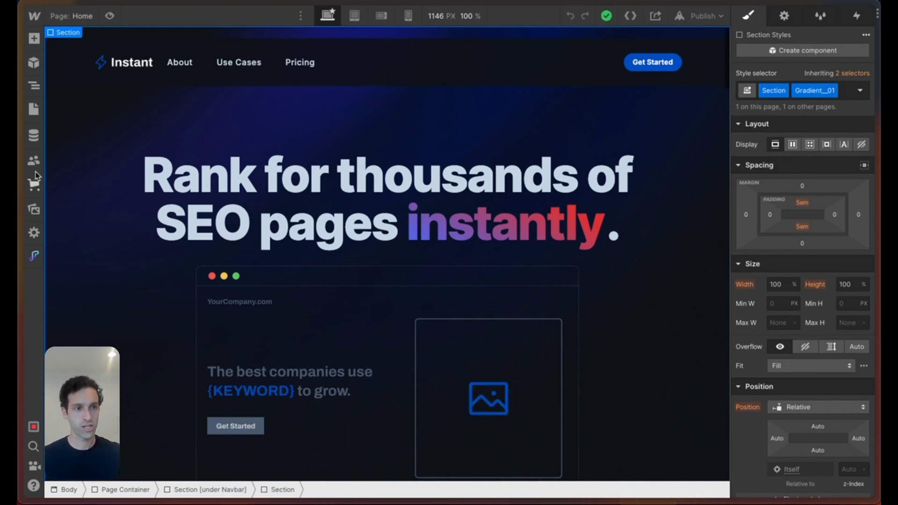
{"action": "left_click", "coordinate": [34, 137]}
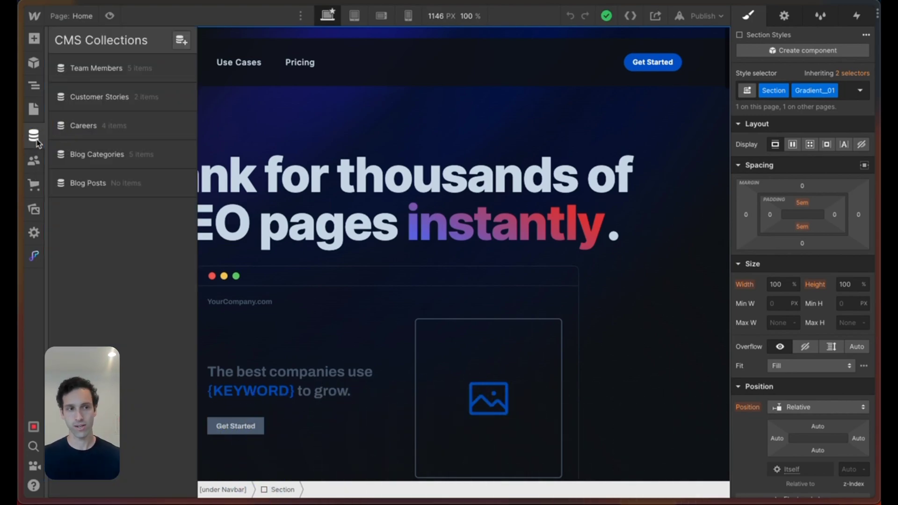
{"action": "left_click", "coordinate": [107, 187]}
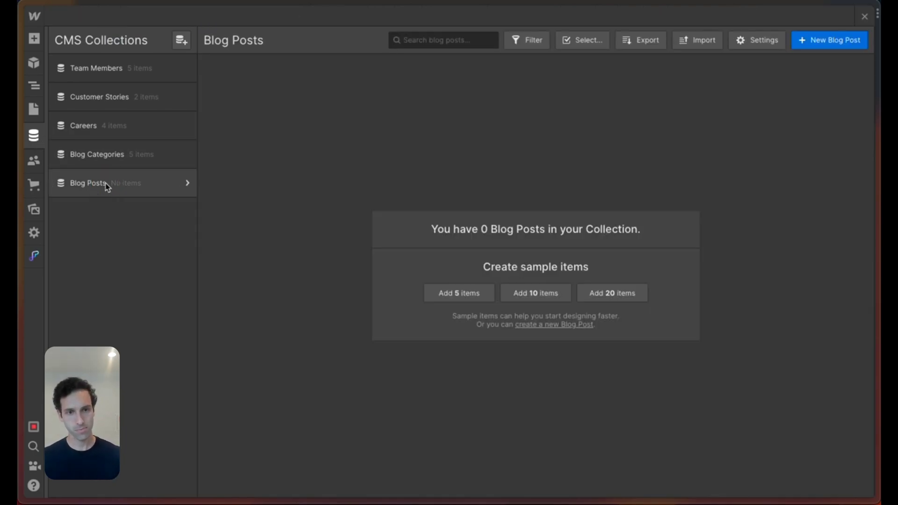
{"action": "left_click", "coordinate": [186, 183]}
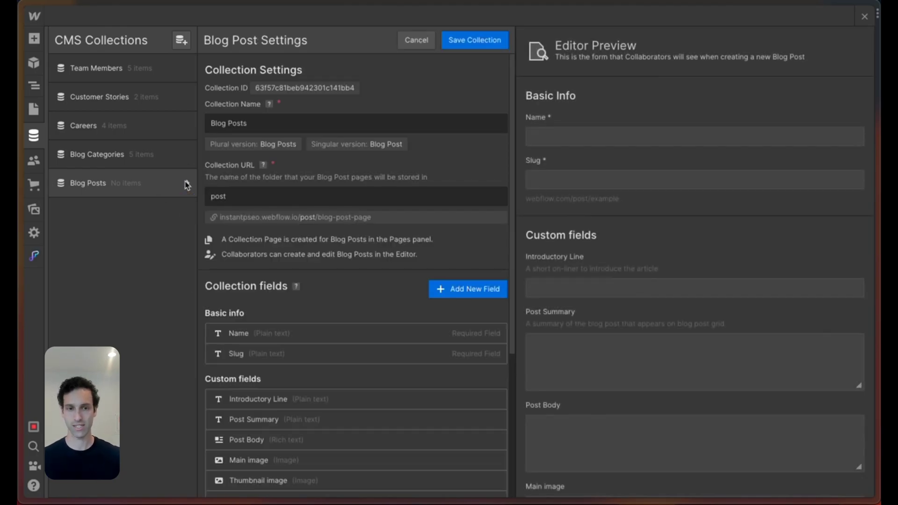
{"action": "scroll", "coordinate": [329, 301], "scroll_direction": "down", "scroll_amount": 3}
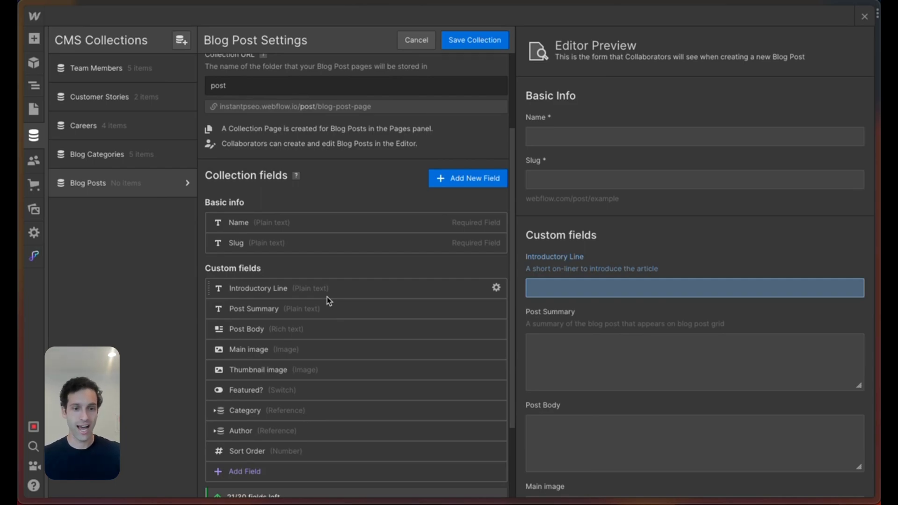
{"action": "scroll", "coordinate": [329, 301], "scroll_direction": "down", "scroll_amount": 1}
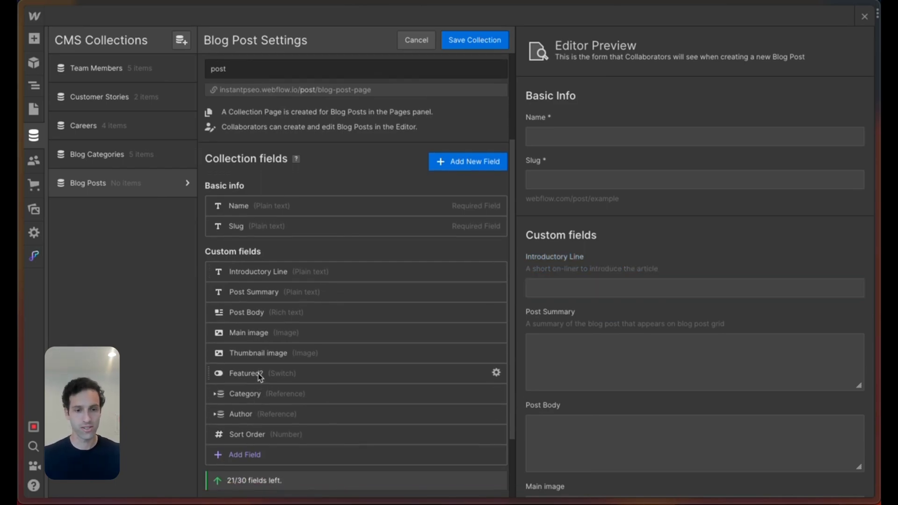
{"action": "scroll", "coordinate": [256, 313], "scroll_direction": "up", "scroll_amount": 3}
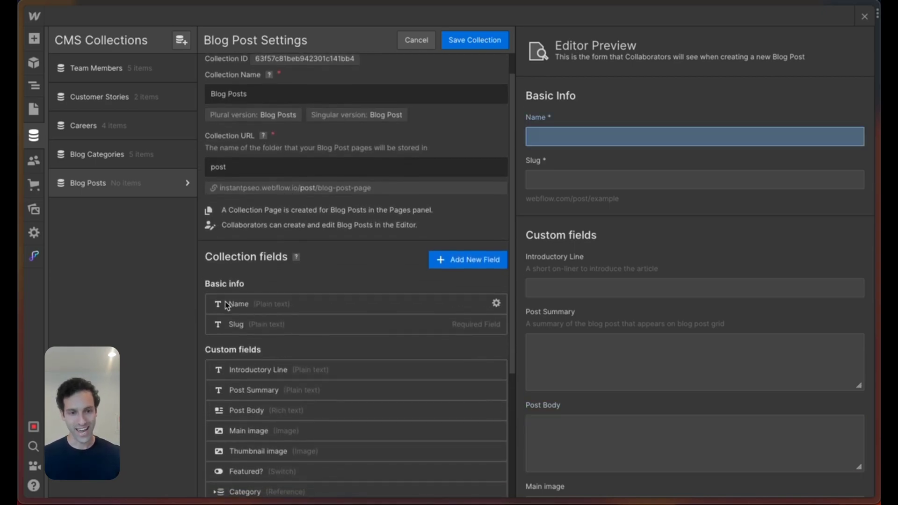
{"action": "scroll", "coordinate": [233, 305], "scroll_direction": "down", "scroll_amount": 2}
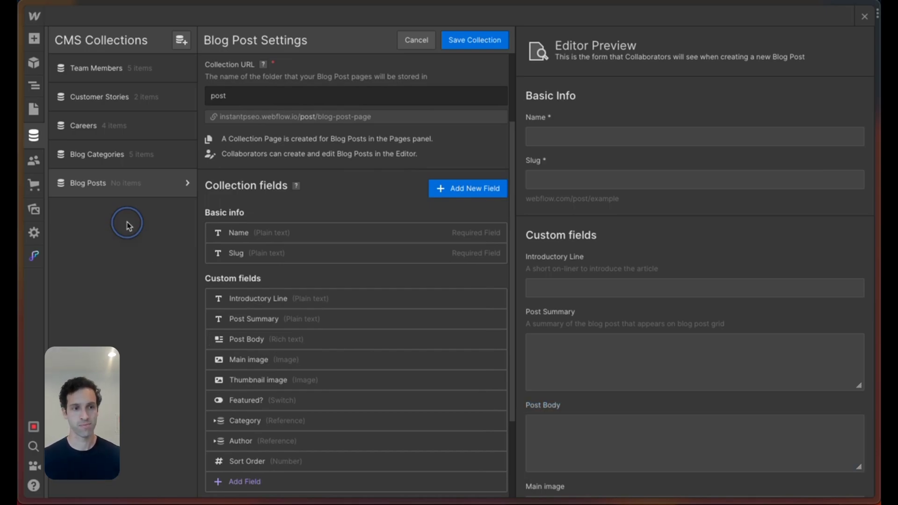
Step: Close the collection settings and open the Blog Posts Template page from the Pages list
{"action": "left_click", "coordinate": [863, 17]}
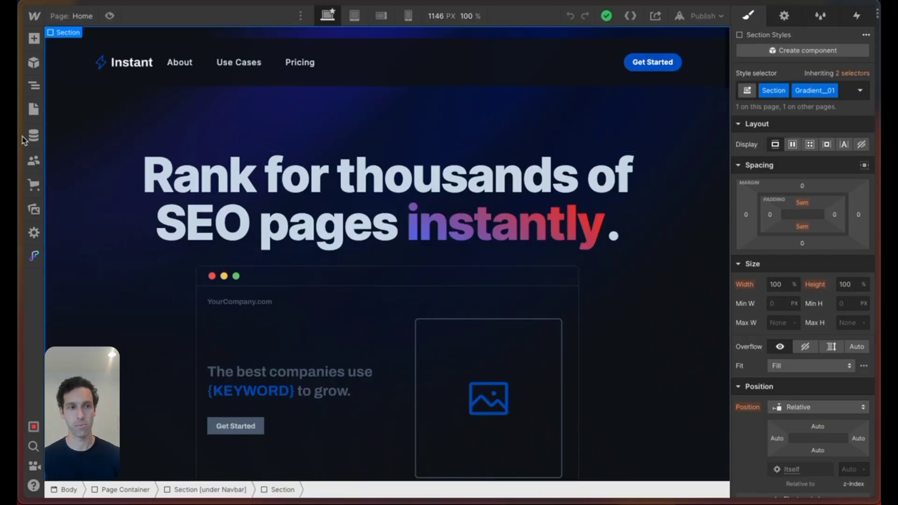
{"action": "left_click", "coordinate": [32, 109]}
{"action": "scroll", "coordinate": [122, 243], "scroll_direction": "down", "scroll_amount": 15}
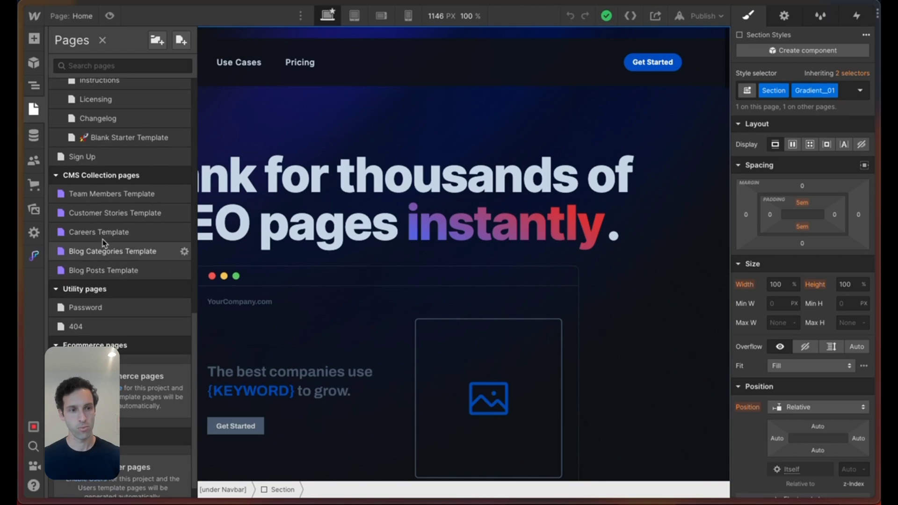
{"action": "left_click", "coordinate": [96, 269]}
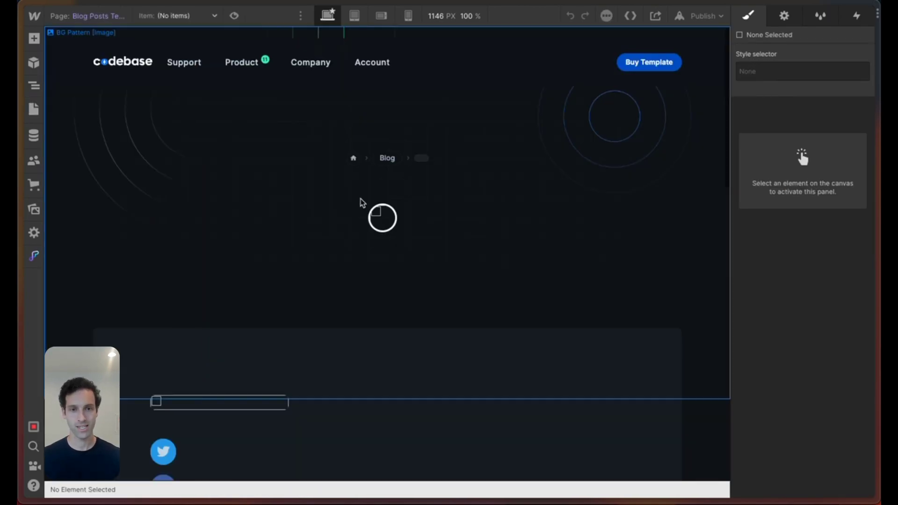
{"action": "scroll", "coordinate": [374, 221], "scroll_direction": "down", "scroll_amount": 5}
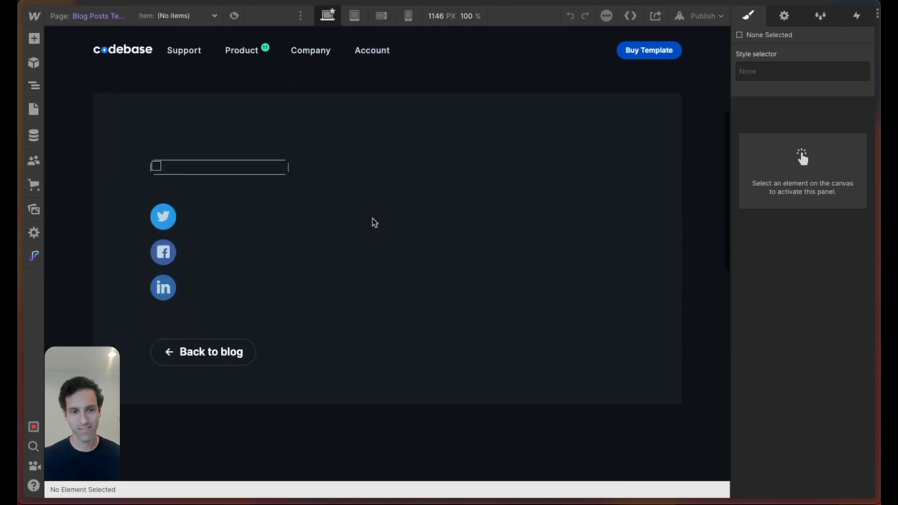
{"action": "scroll", "coordinate": [374, 223], "scroll_direction": "up", "scroll_amount": 5}
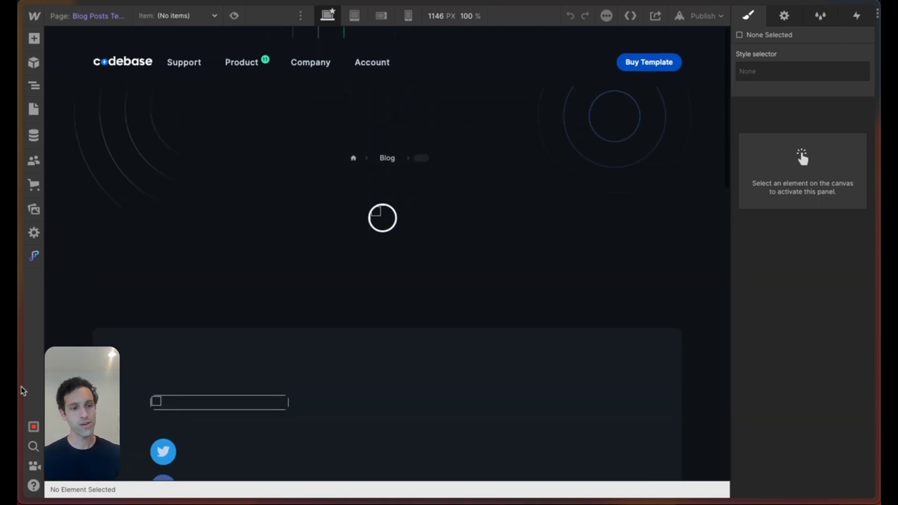
Step: Create a new Whalesync base and connect Notion with access to the My Blog page
{"action": "mouse_move", "coordinate": [19, 300]}
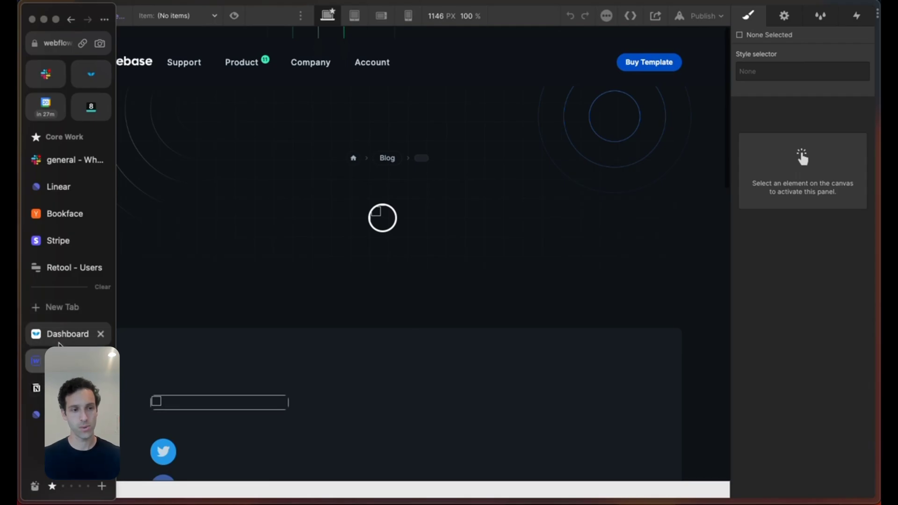
{"action": "left_click", "coordinate": [86, 334]}
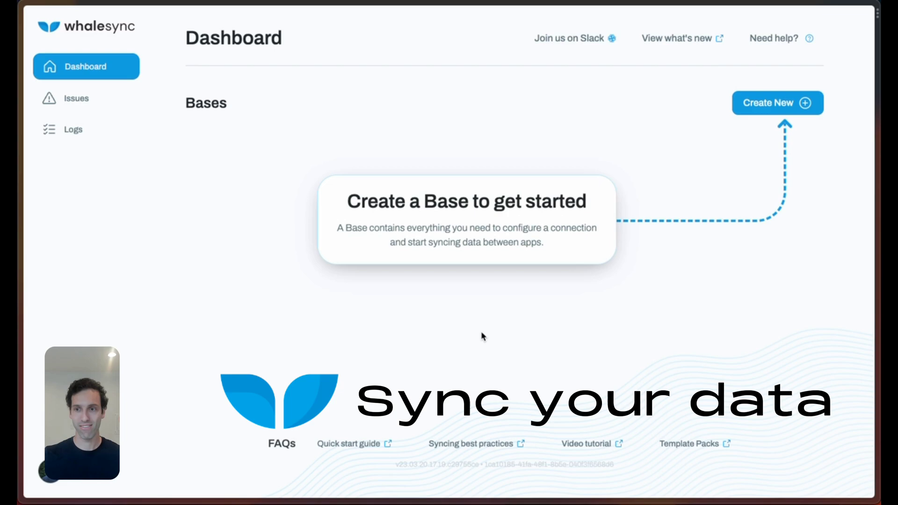
{"action": "left_click", "coordinate": [551, 164]}
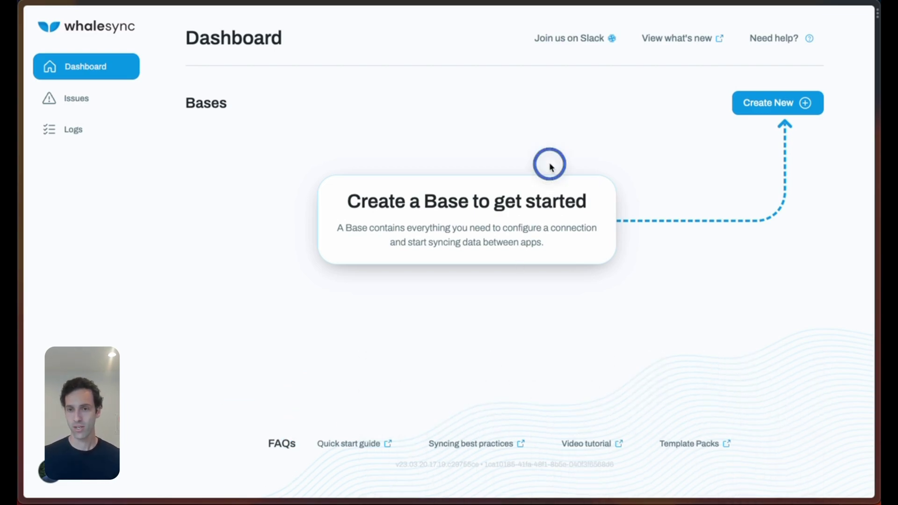
{"action": "left_click", "coordinate": [789, 105]}
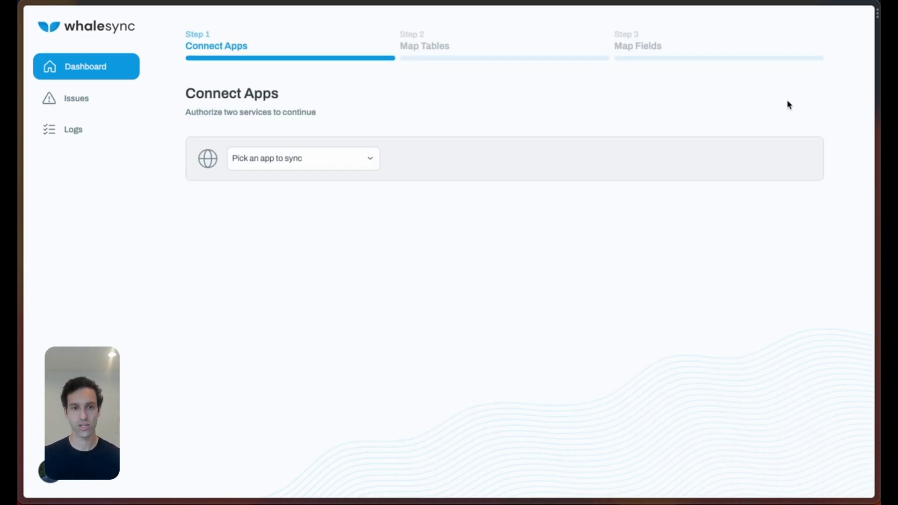
{"action": "left_click", "coordinate": [288, 170]}
{"action": "left_click", "coordinate": [265, 211]}
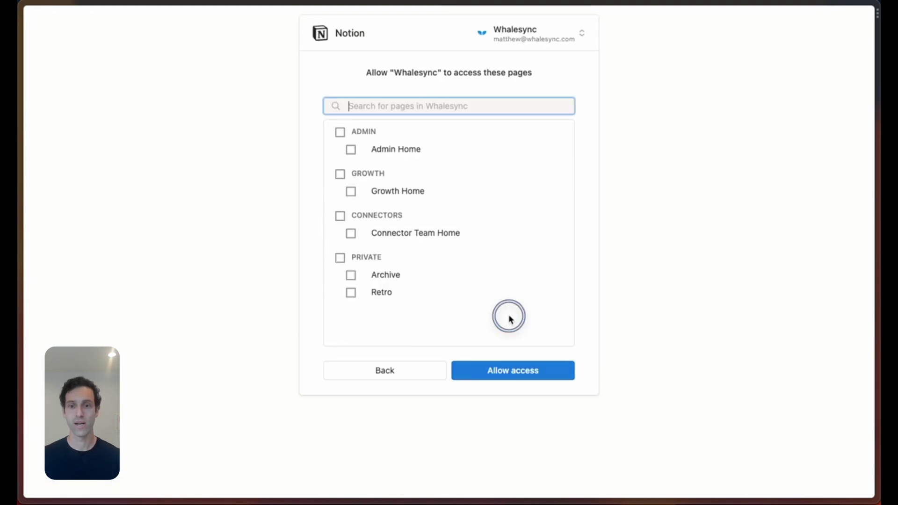
{"action": "left_click", "coordinate": [383, 107]}
{"action": "type", "text": "my blog"}
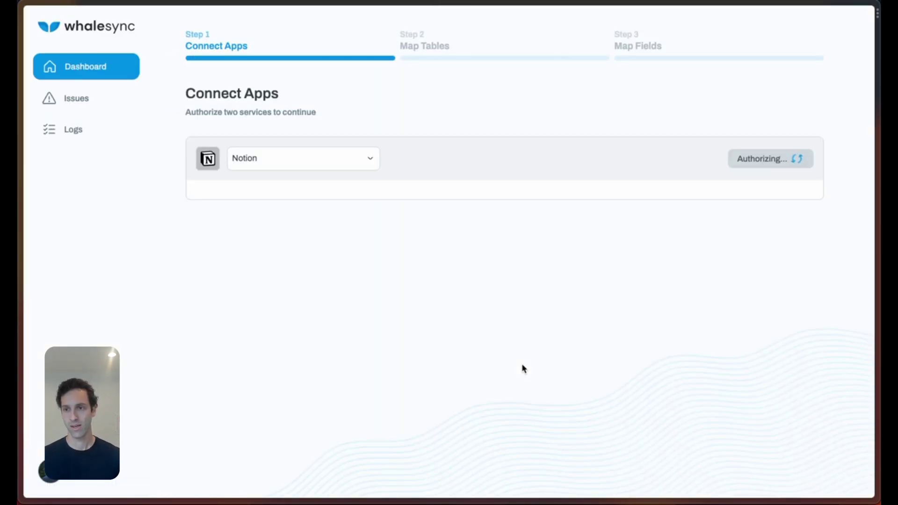
{"action": "left_click", "coordinate": [769, 223]}
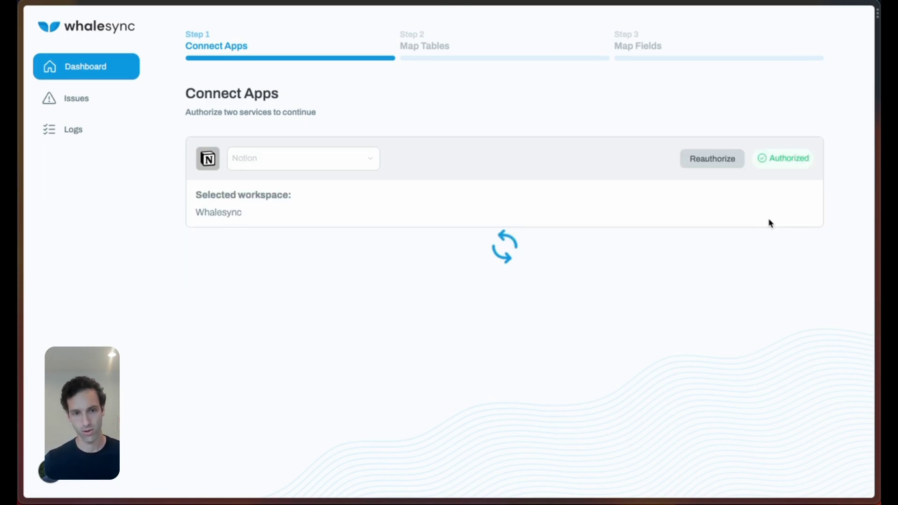
Step: Connect Webflow with access to the pSEO site, save it, and proceed to Map Tables
{"action": "left_click", "coordinate": [311, 271]}
{"action": "left_click", "coordinate": [295, 294]}
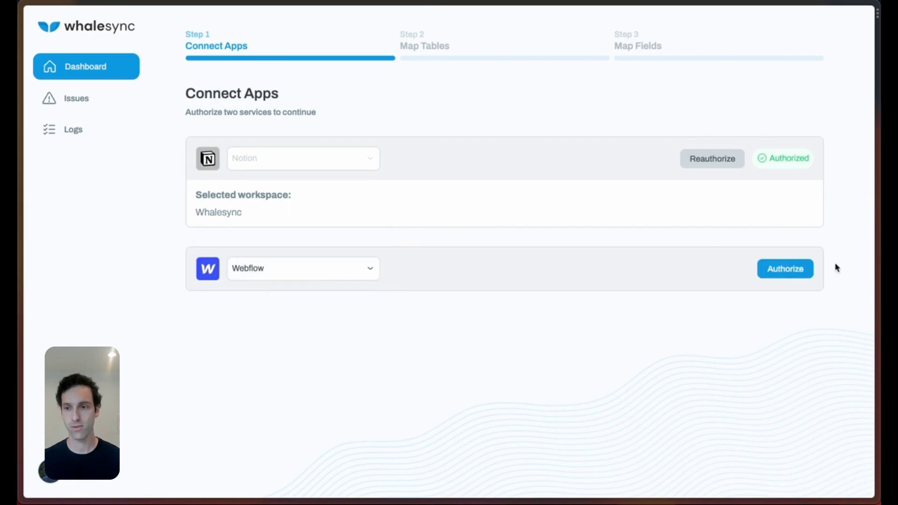
{"action": "left_click", "coordinate": [791, 268]}
{"action": "left_click", "coordinate": [517, 92]}
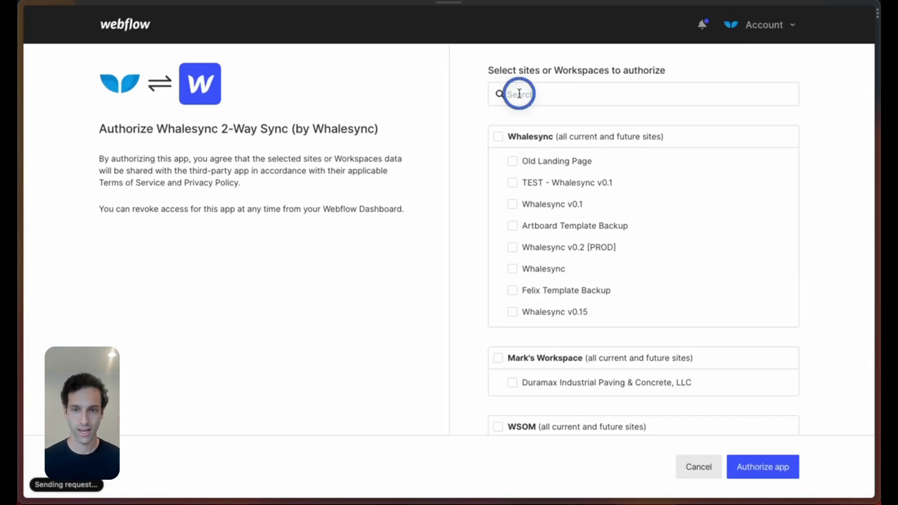
{"action": "type", "text": "pseo"}
{"action": "left_click", "coordinate": [512, 161]}
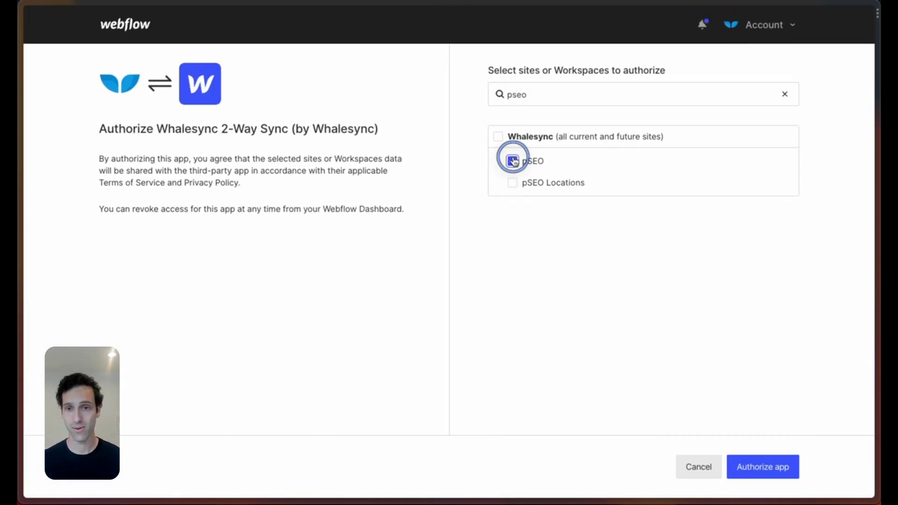
{"action": "left_click", "coordinate": [774, 473]}
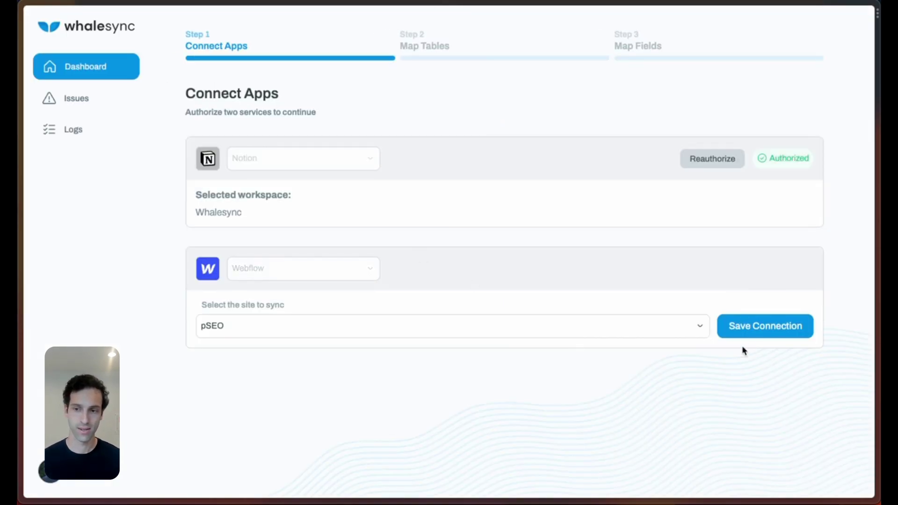
{"action": "left_click", "coordinate": [753, 332]}
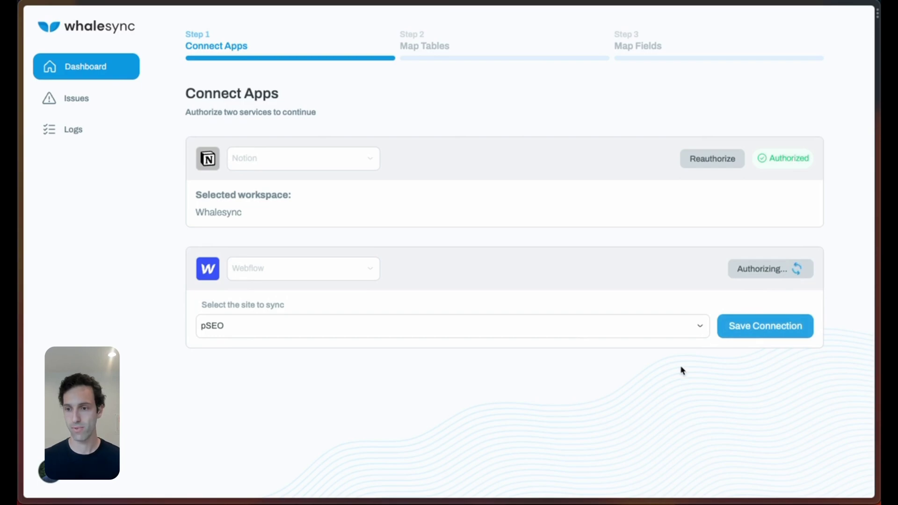
{"action": "left_click", "coordinate": [771, 374]}
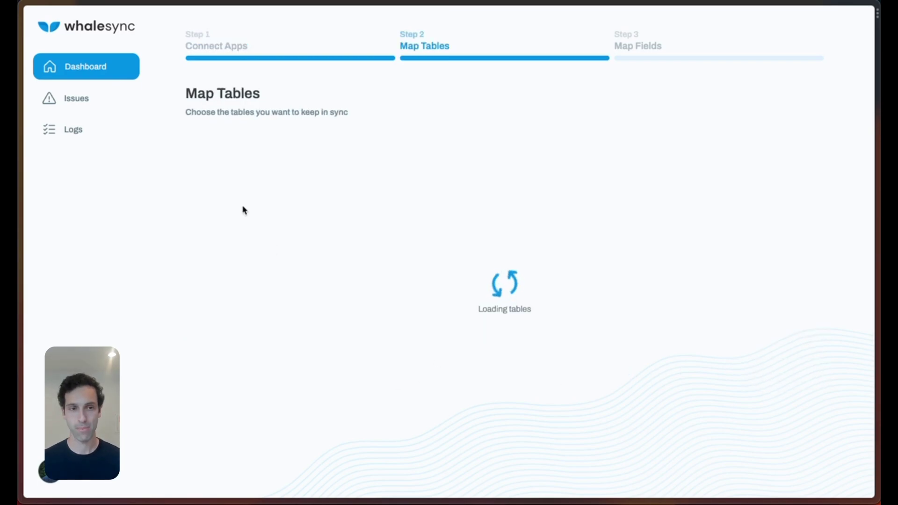
Step: Map Notion's My Blog table one-way to the pSEO Blog Posts collection, then proceed to Map Fields
{"action": "left_click", "coordinate": [241, 226]}
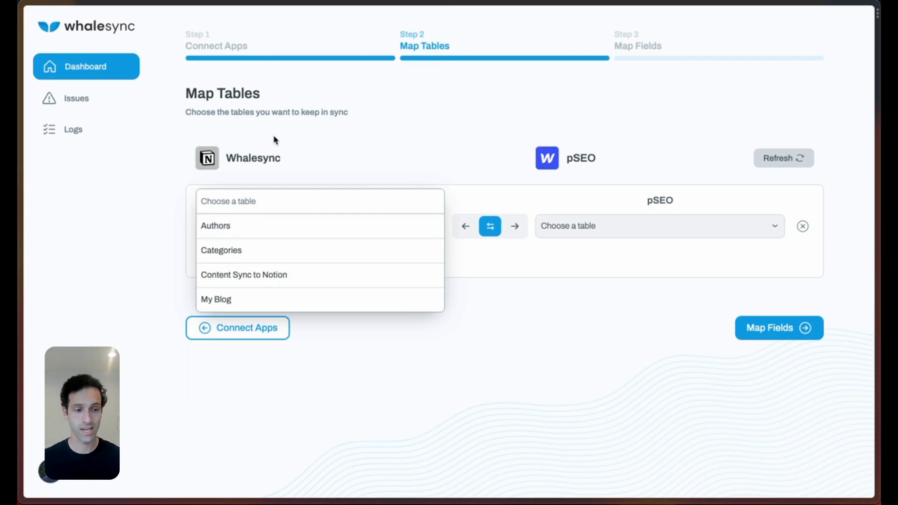
{"action": "left_click", "coordinate": [288, 303]}
{"action": "left_click", "coordinate": [557, 219]}
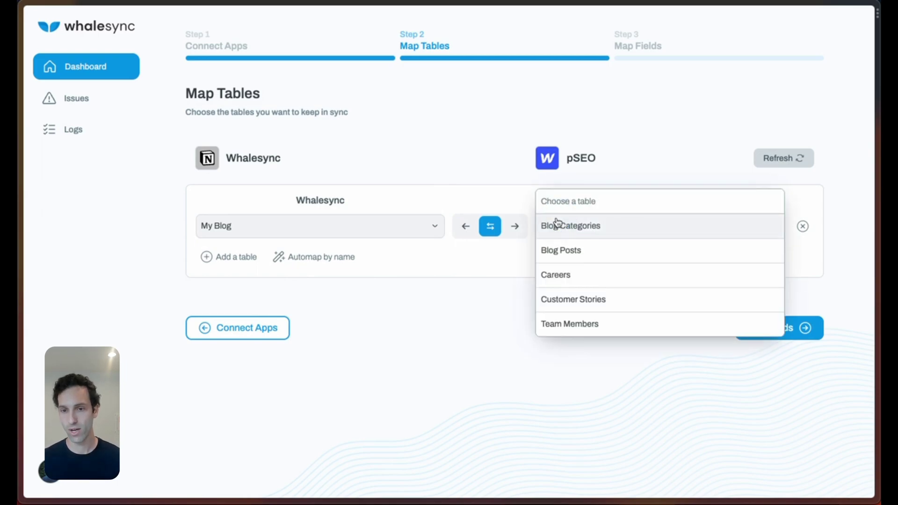
{"action": "left_click", "coordinate": [568, 251]}
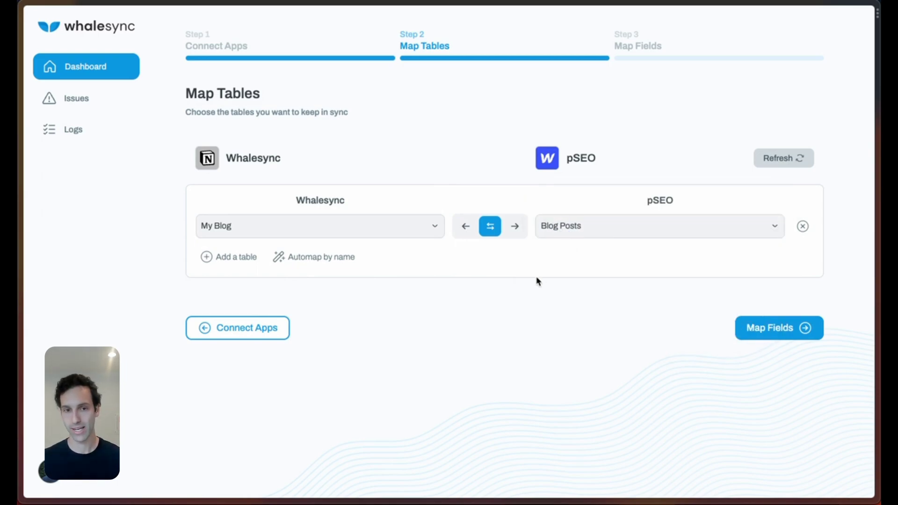
{"action": "left_click", "coordinate": [515, 226]}
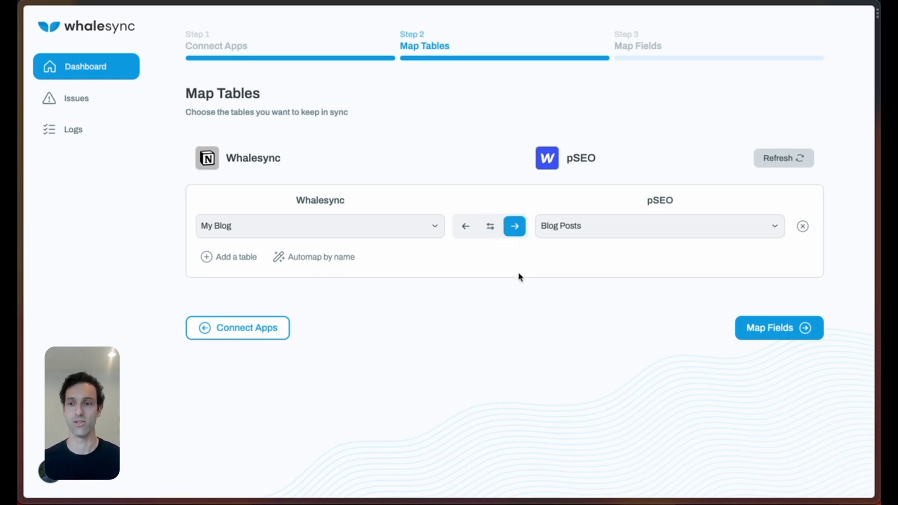
{"action": "left_click", "coordinate": [773, 328]}
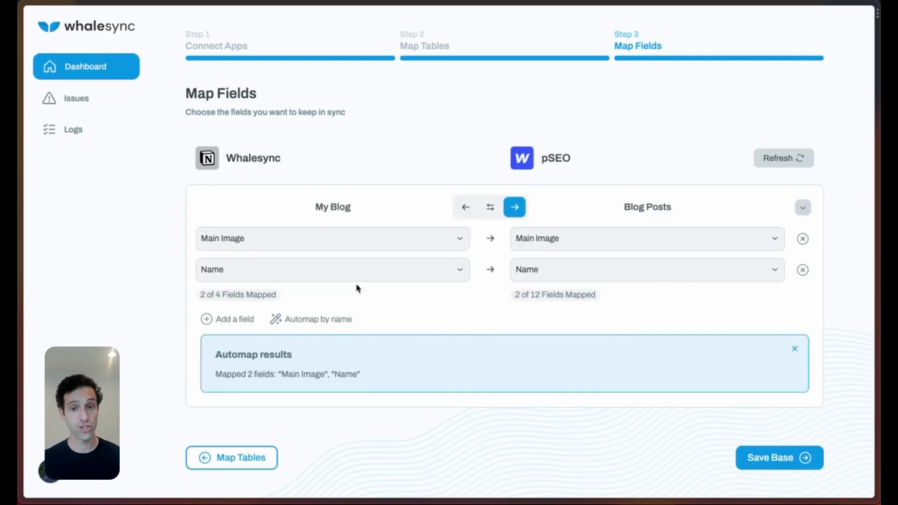
Step: Review the Notion and Webflow fields available for mapping
{"action": "left_click", "coordinate": [247, 278]}
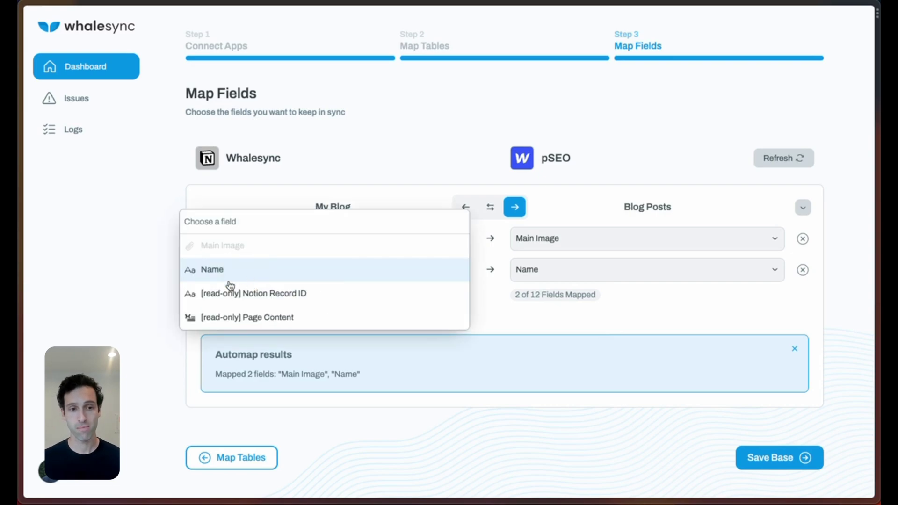
{"action": "left_click", "coordinate": [535, 277]}
{"action": "left_click", "coordinate": [542, 277]}
{"action": "left_click", "coordinate": [459, 295]}
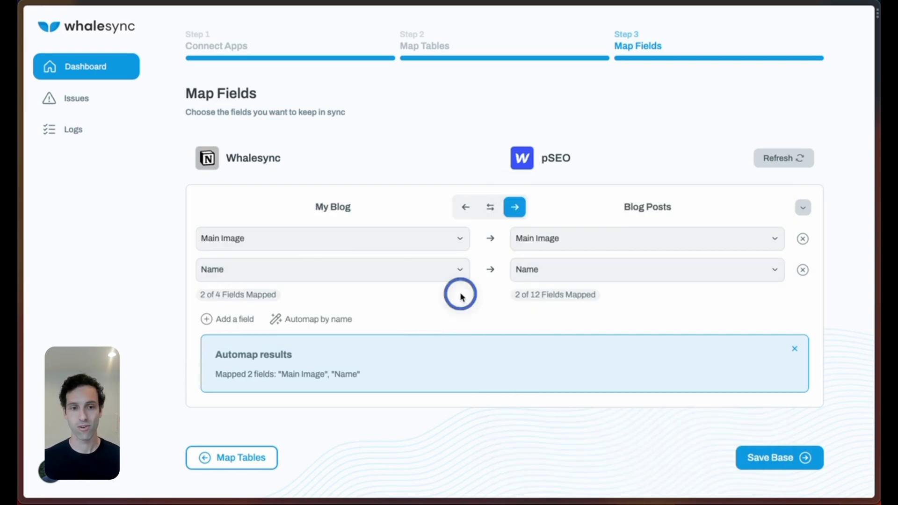
Step: Map Notion Page Content to Webflow Post Body and save the base
{"action": "left_click", "coordinate": [206, 319]}
{"action": "left_click", "coordinate": [240, 309]}
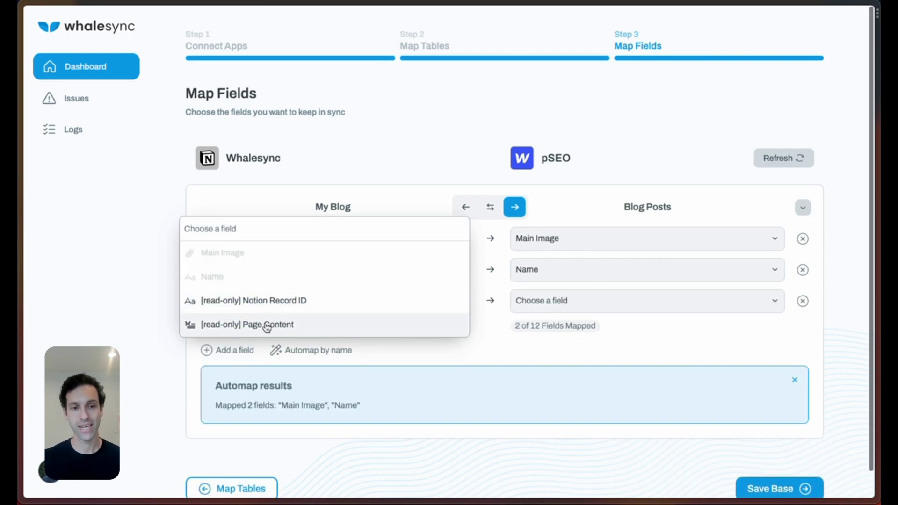
{"action": "left_click", "coordinate": [187, 331]}
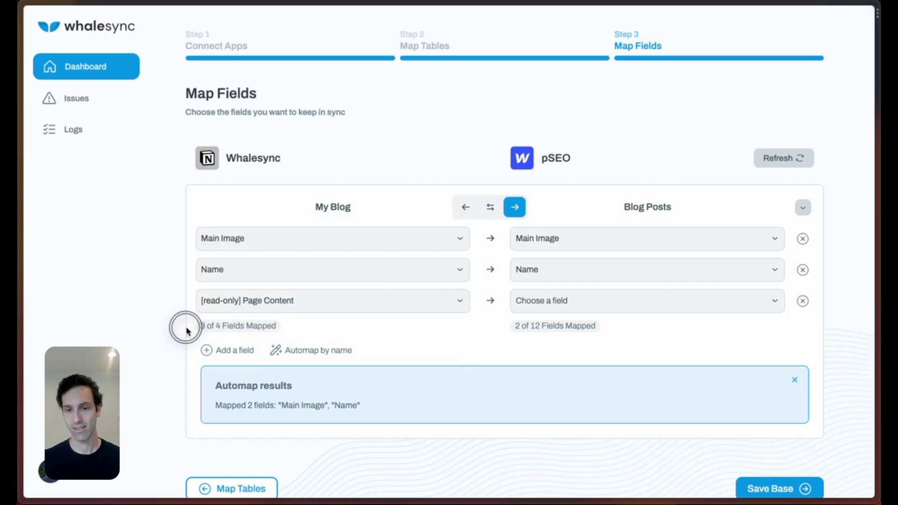
{"action": "left_click", "coordinate": [551, 304]}
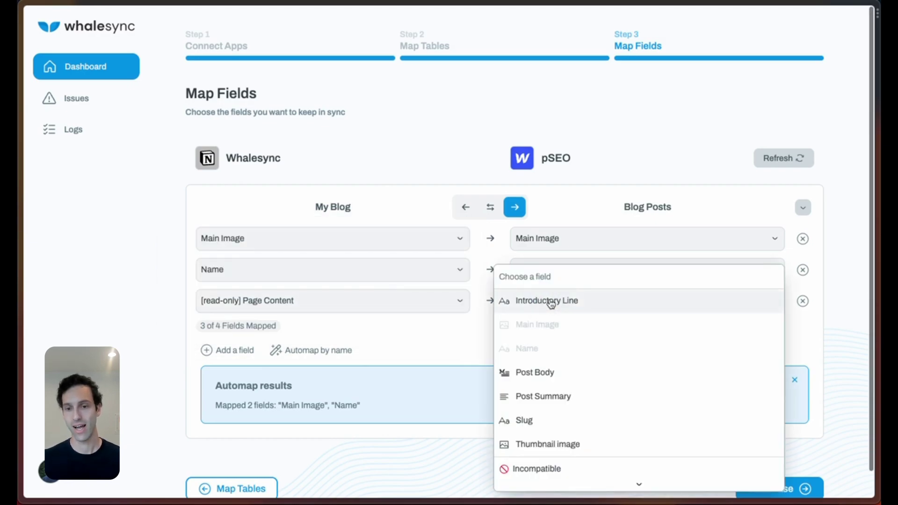
{"action": "left_click", "coordinate": [501, 373]}
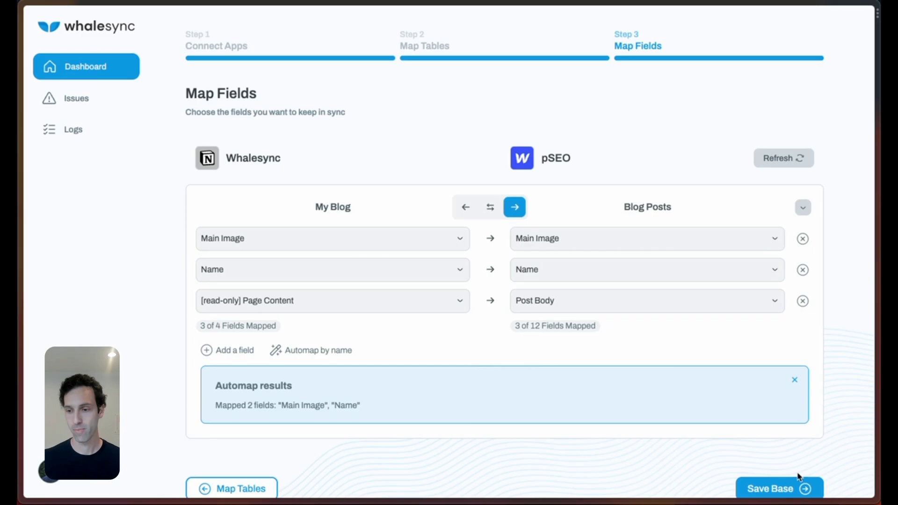
{"action": "left_click", "coordinate": [795, 488]}
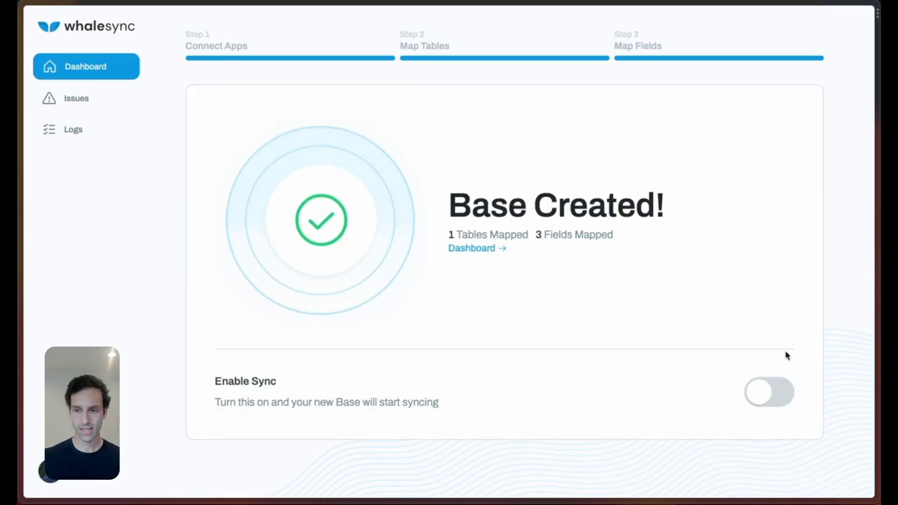
Step: Enable sync on the base, acknowledging the notes and confirming Turn syncing on
{"action": "left_click", "coordinate": [757, 396]}
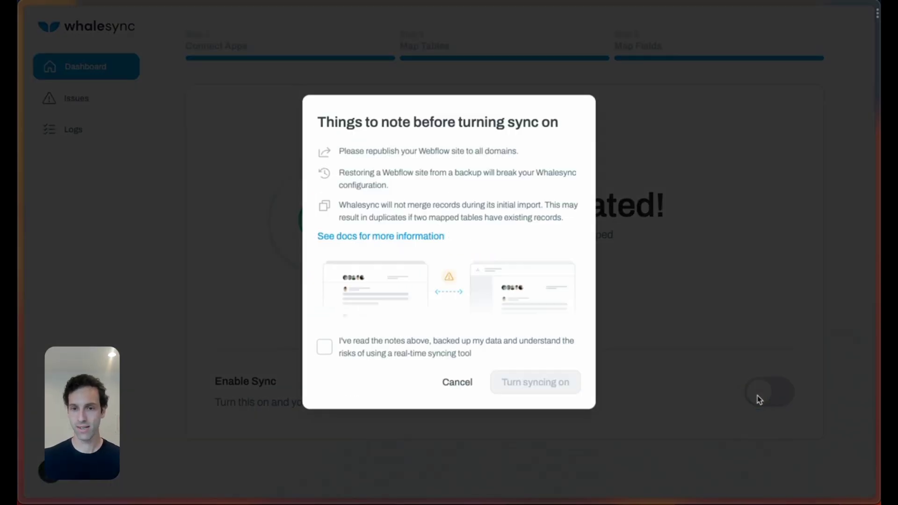
{"action": "left_click", "coordinate": [412, 346]}
{"action": "left_click", "coordinate": [534, 381]}
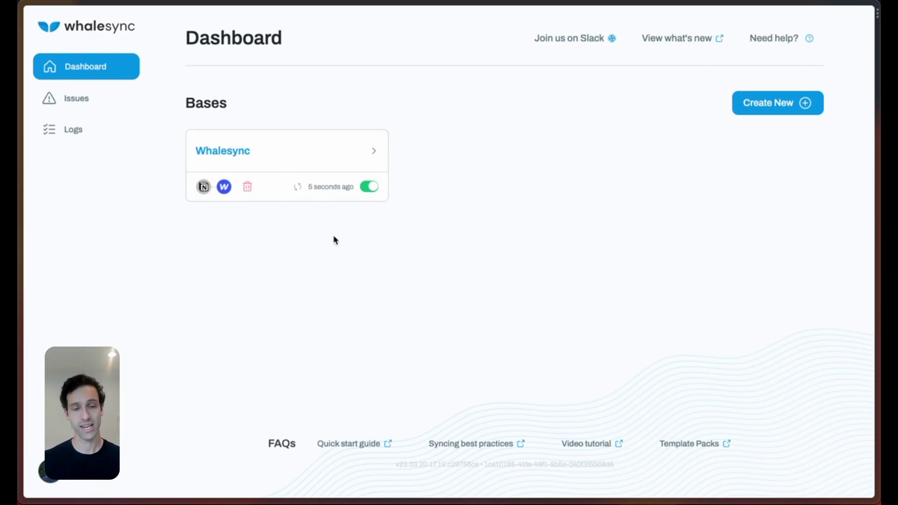
{"action": "mouse_move", "coordinate": [20, 289]}
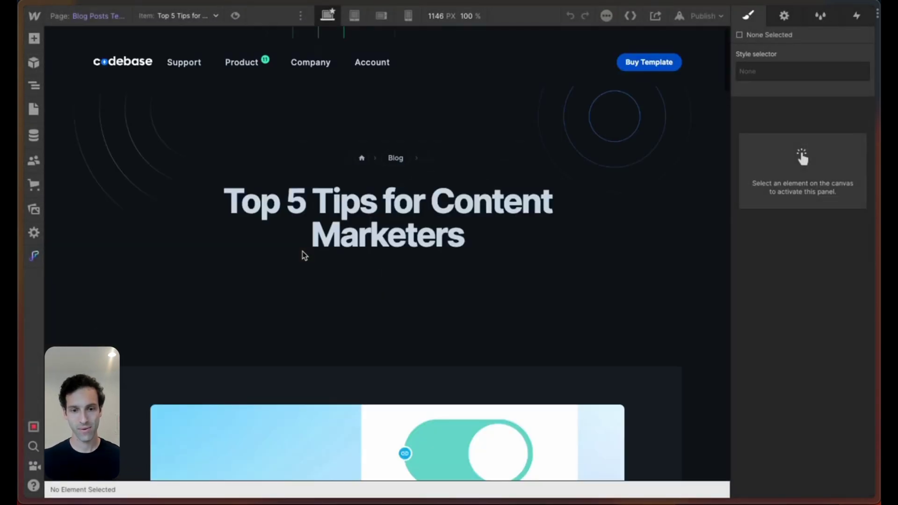
Step: Scroll down the live Webflow blog page shown beside the Notion post
{"action": "scroll", "coordinate": [304, 255], "scroll_direction": "down", "scroll_amount": 15}
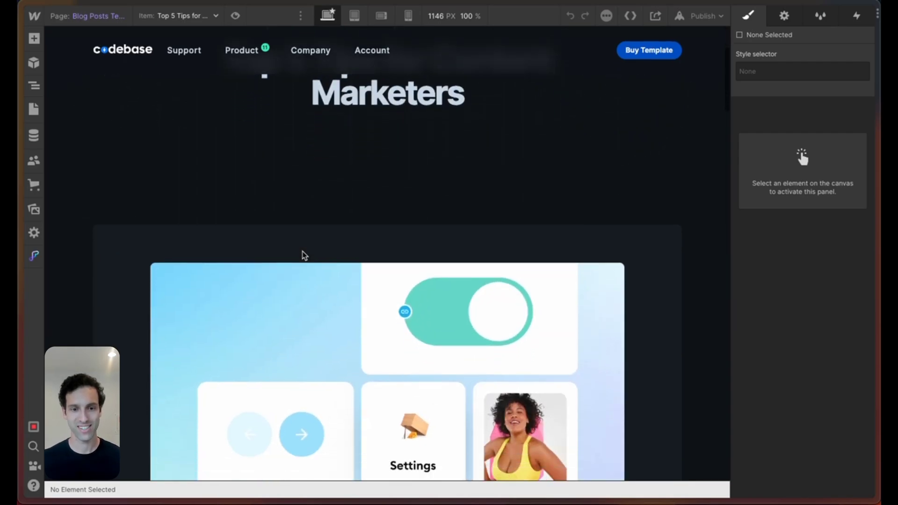
{"action": "scroll", "coordinate": [304, 255], "scroll_direction": "down", "scroll_amount": 10}
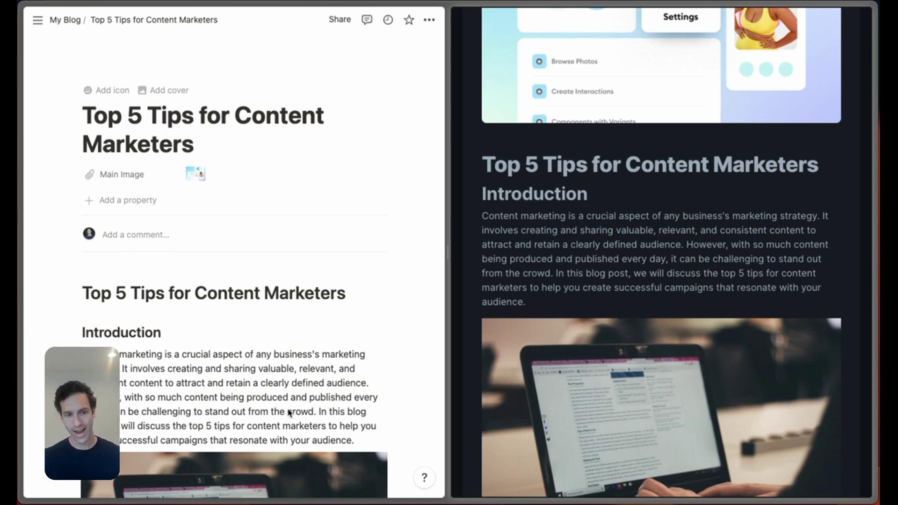
{"action": "left_click", "coordinate": [194, 326]}
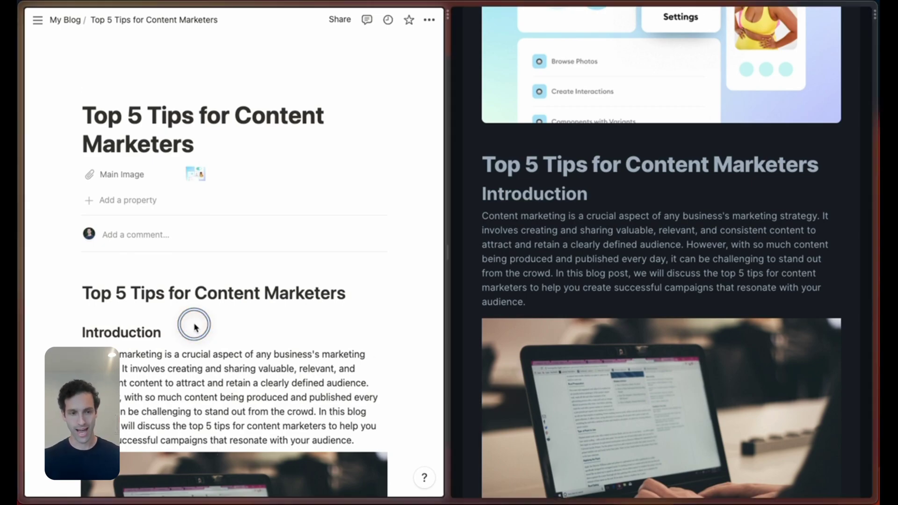
{"action": "left_click", "coordinate": [184, 293]}
{"action": "scroll", "coordinate": [185, 294], "scroll_direction": "down", "scroll_amount": 1}
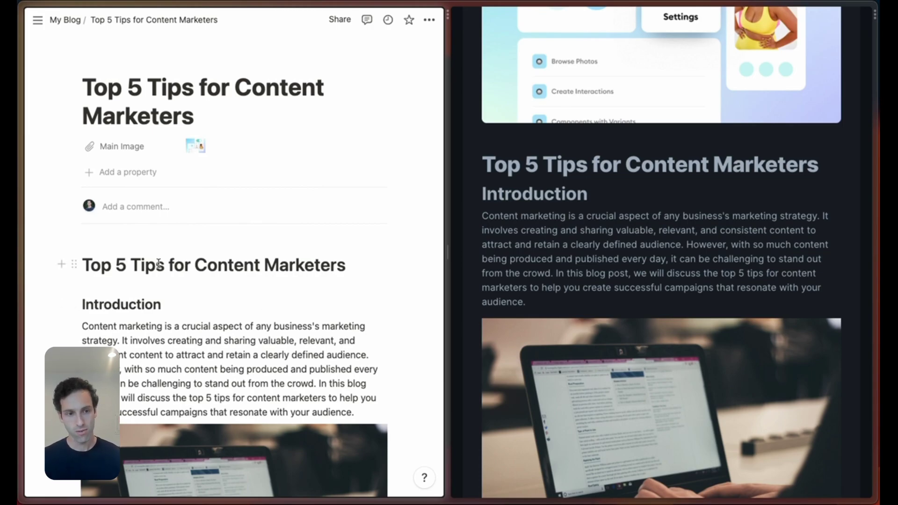
Step: Have Notion AI add a summary of the post at the top of the page
{"action": "key", "text": "super+Left"}
{"action": "key", "text": "Return"}
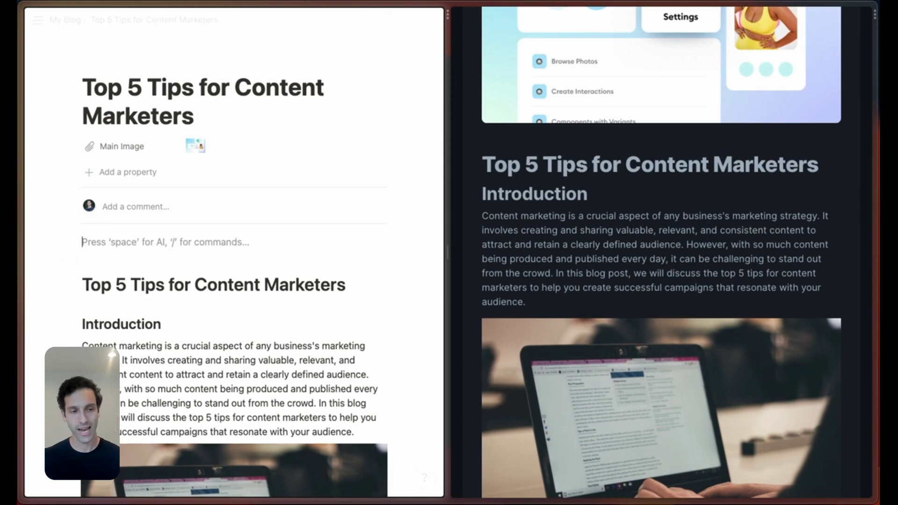
{"action": "key", "text": "space"}
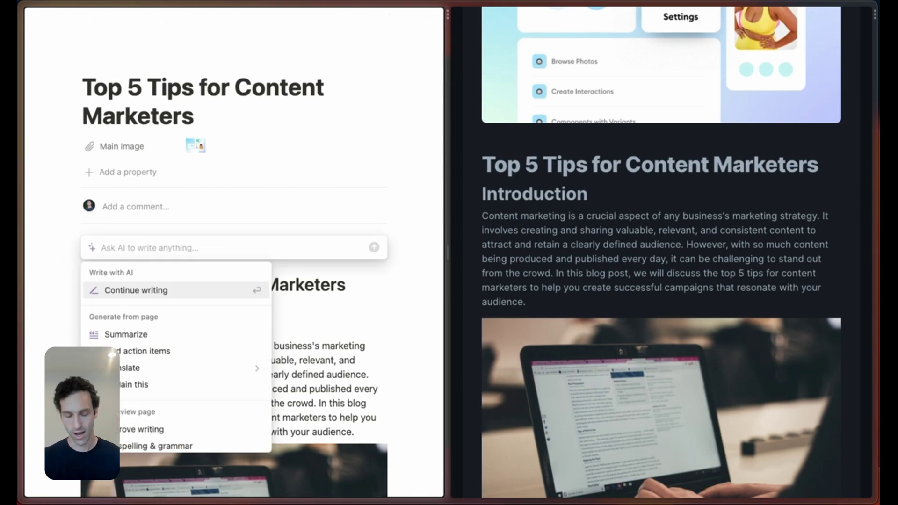
{"action": "type", "text": "add a summary of thi"}
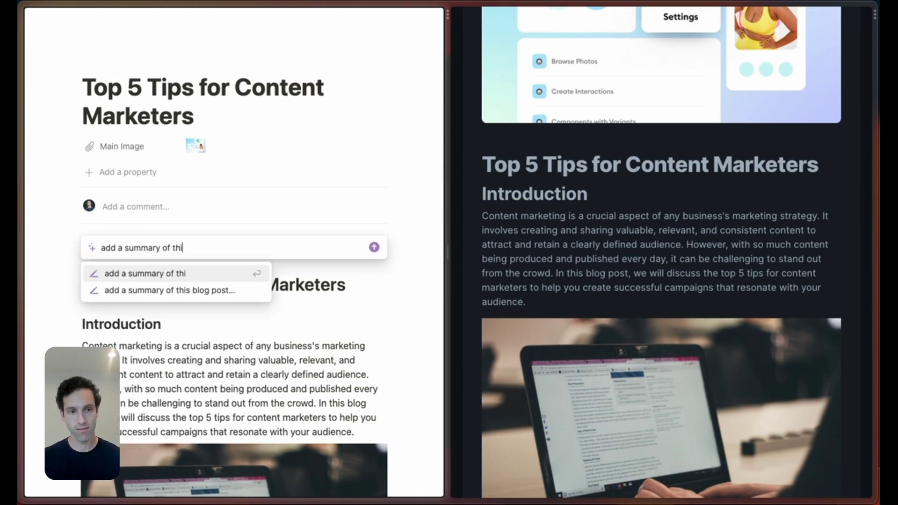
{"action": "type", "text": "s post to the to p"}
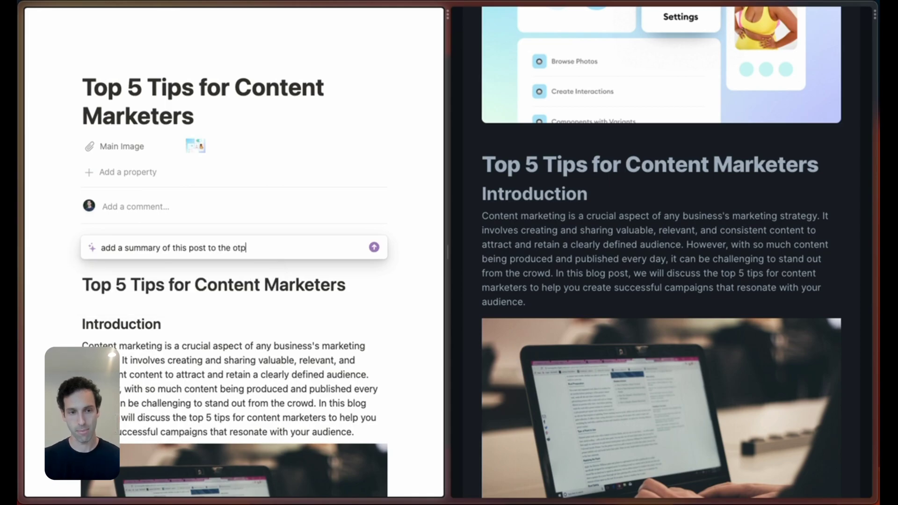
{"action": "key", "text": "BackSpace"}
{"action": "type", "text": "p"}
{"action": "key", "text": "BackSpace"}
{"action": "key", "text": "BackSpace"}
{"action": "type", "text": "p of this page"}
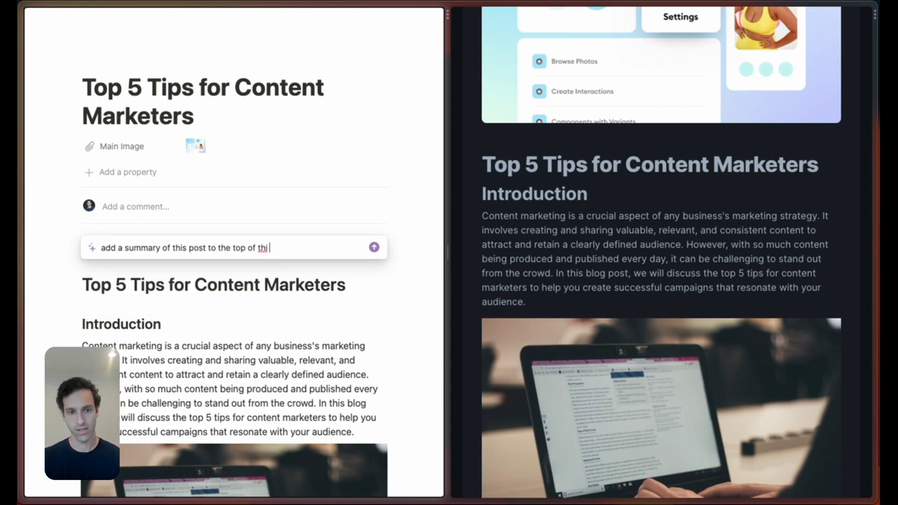
{"action": "key", "text": "Return"}
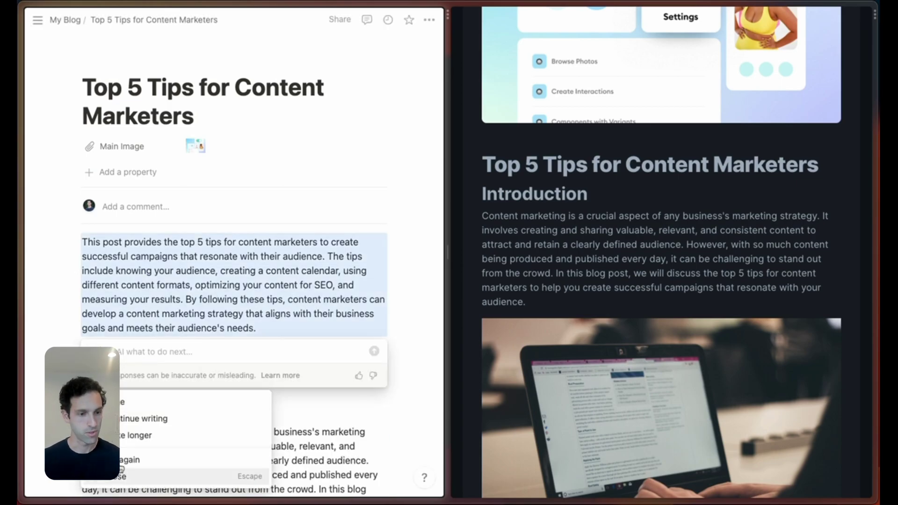
{"action": "left_click", "coordinate": [110, 402]}
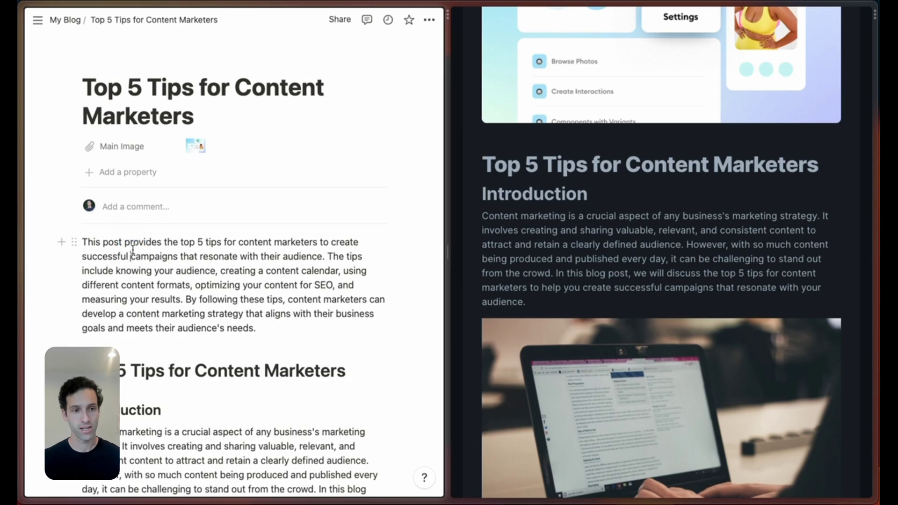
Step: Add an H3 heading 'TL;DR' above the AI summary
{"action": "left_click", "coordinate": [83, 241]}
{"action": "key", "text": "Return"}
{"action": "key", "text": "Up"}
{"action": "type", "text": "/h3"}
{"action": "key", "text": "Return"}
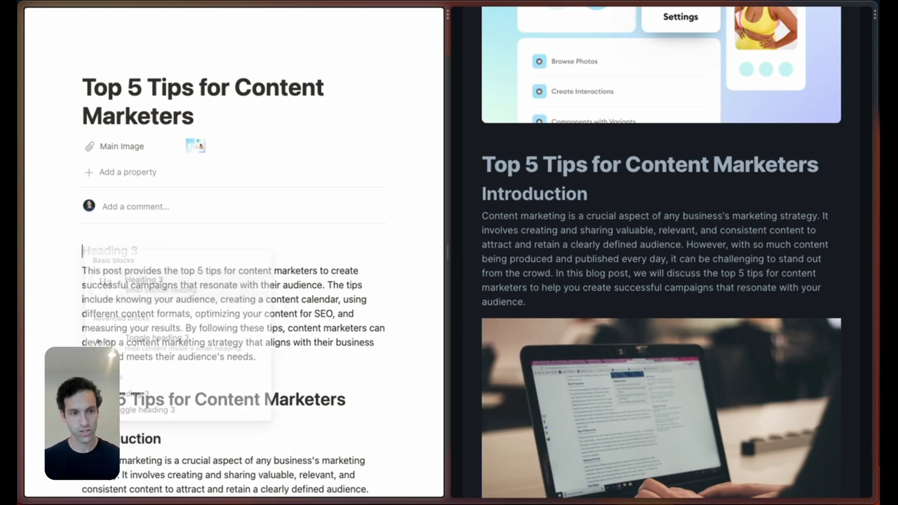
{"action": "type", "text": "TL;DR"}
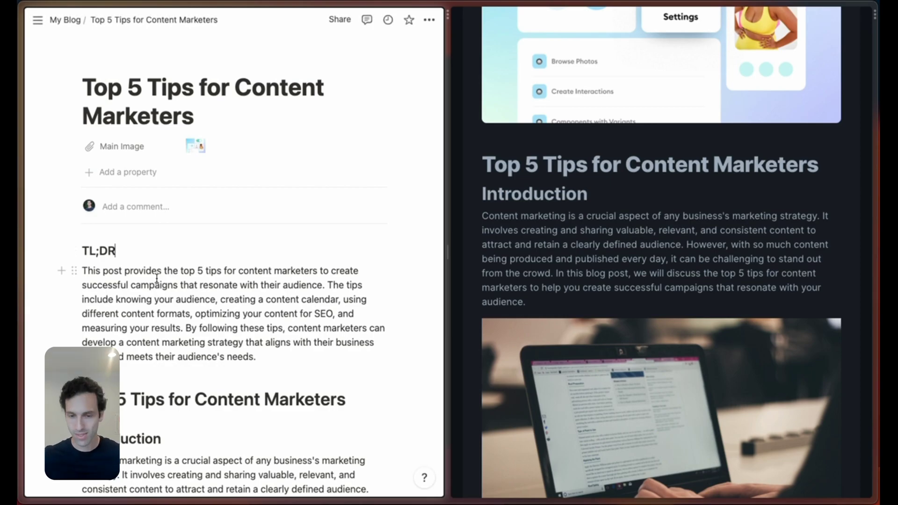
Step: Below the audience image, ask Notion AI to 'explain the Know Your Audience section to a 5 year old'
{"action": "scroll", "coordinate": [220, 294], "scroll_direction": "down", "scroll_amount": 10}
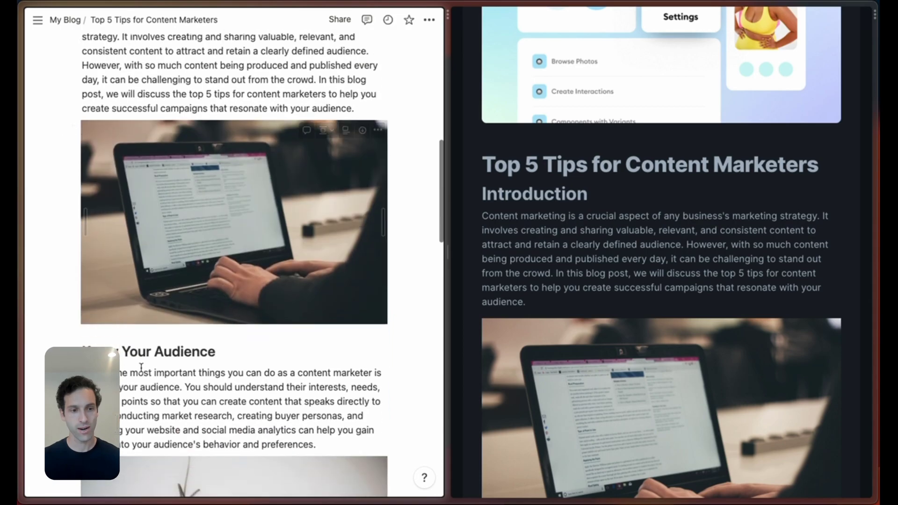
{"action": "scroll", "coordinate": [228, 312], "scroll_direction": "down", "scroll_amount": 7}
{"action": "left_click", "coordinate": [103, 376]}
{"action": "type", "text": "/explain the"}
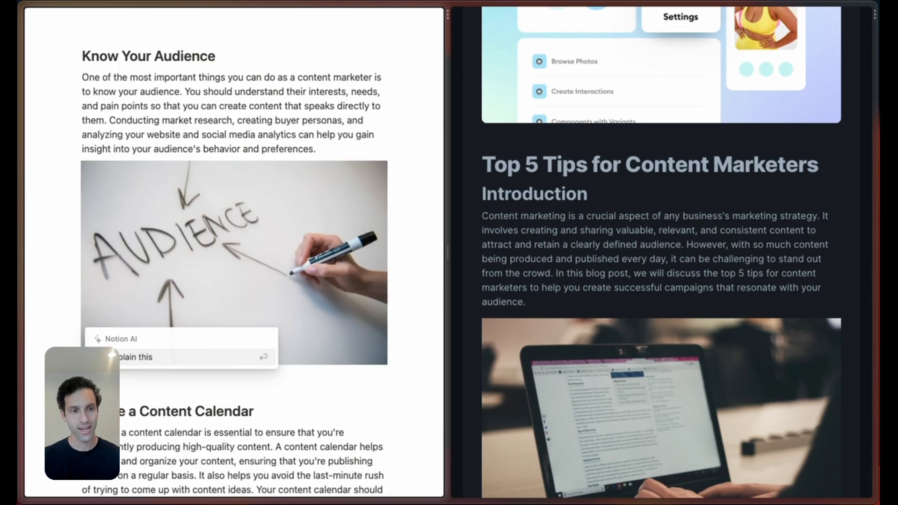
{"action": "type", "text": " Know"}
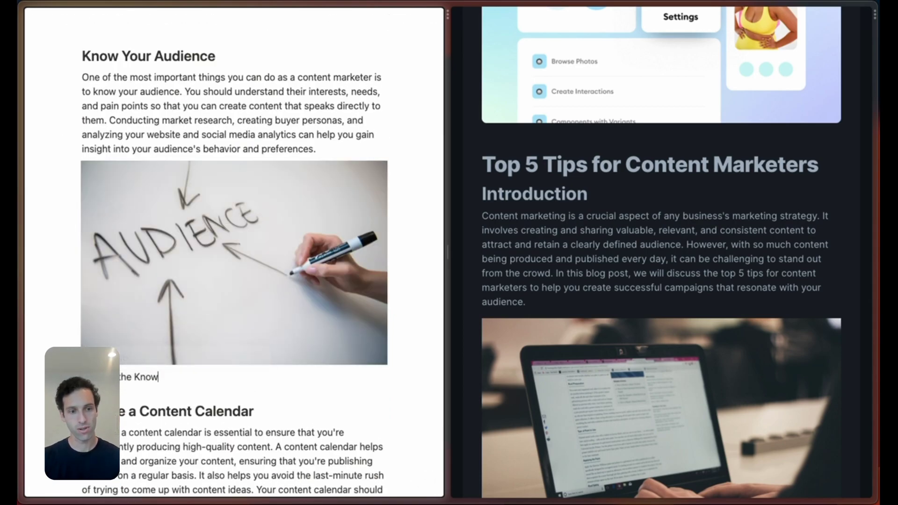
{"action": "type", "text": " Your Audience section to a"}
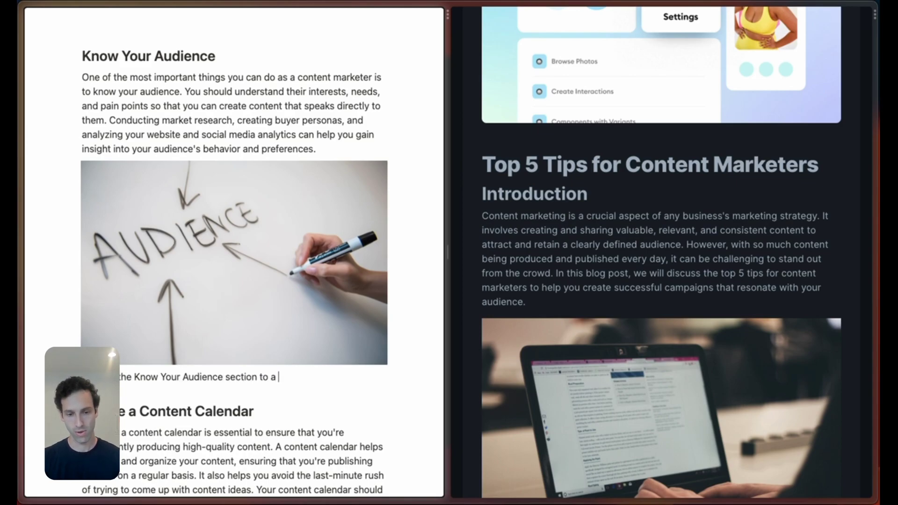
{"action": "type", "text": " 5 year old"}
{"action": "key", "text": "Return"}
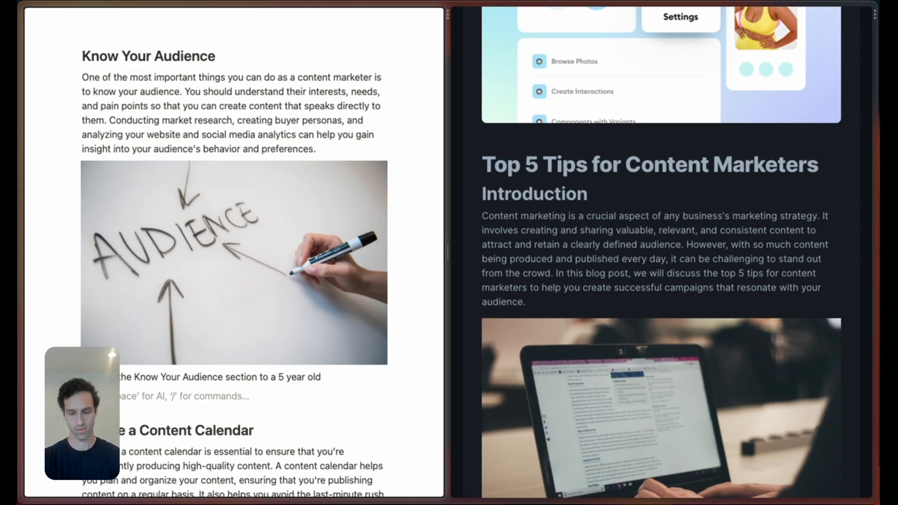
{"action": "key", "text": "BackSpace"}
{"action": "key", "text": "shift+alt+Left"}
{"action": "key", "text": "shift+alt+Left"}
{"action": "key", "text": "shift+alt+Left"}
{"action": "key", "text": "shift+alt+Left"}
{"action": "key", "text": "shift+alt+Left"}
{"action": "key", "text": "shift+alt+Left"}
{"action": "key", "text": "shift+alt+Left"}
{"action": "key", "text": "shift+alt+Left"}
{"action": "key", "text": "shift+alt+Left"}
{"action": "key", "text": "shift+alt+Left"}
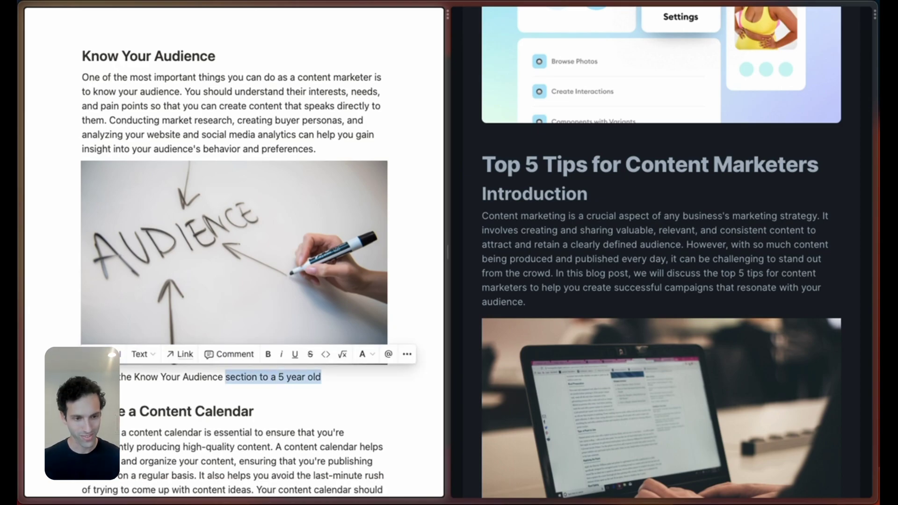
{"action": "key", "text": "ctrl+x"}
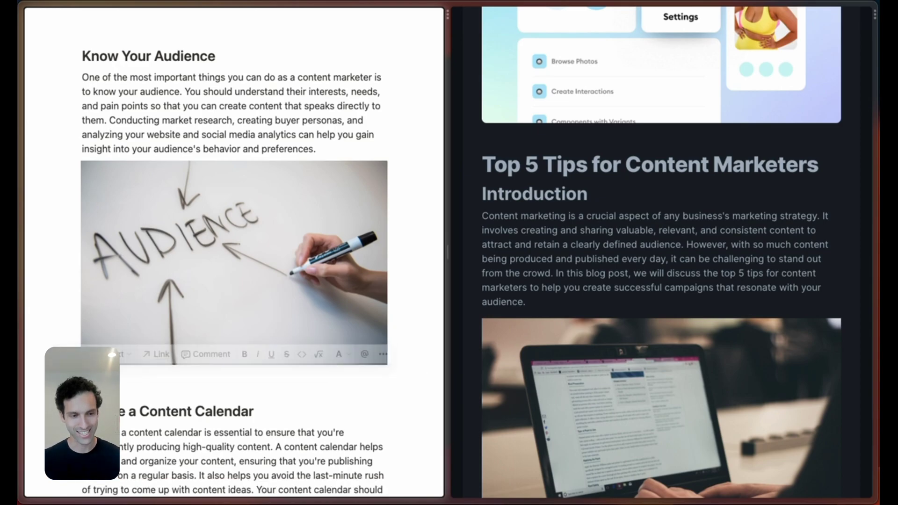
{"action": "key", "text": "space"}
{"action": "key", "text": "ctrl+v"}
{"action": "key", "text": "Return"}
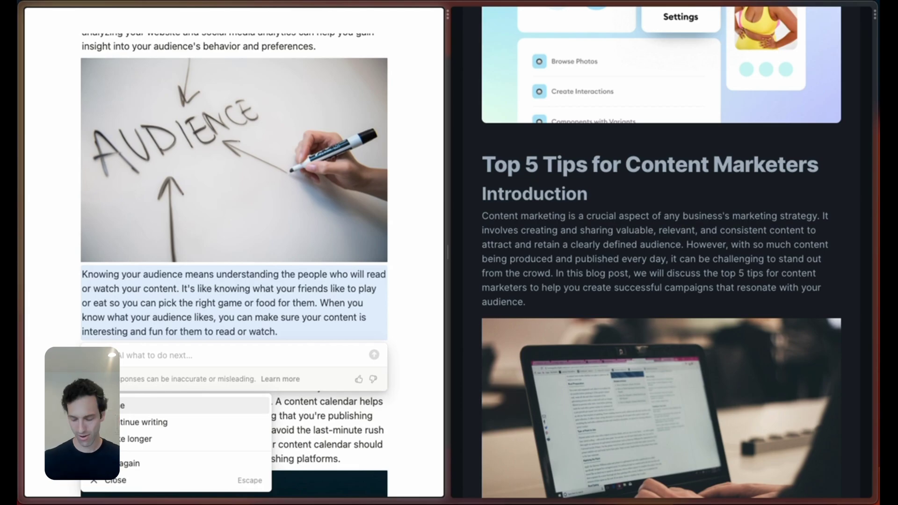
Step: Keep the simplified paragraph and label it 'This section simplified' with a 💡 emoji
{"action": "left_click", "coordinate": [178, 405]}
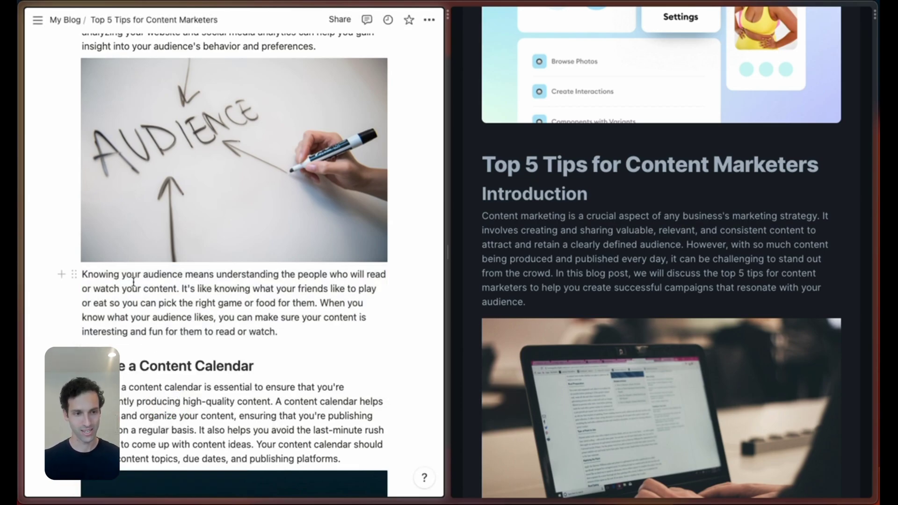
{"action": "key", "text": "Return"}
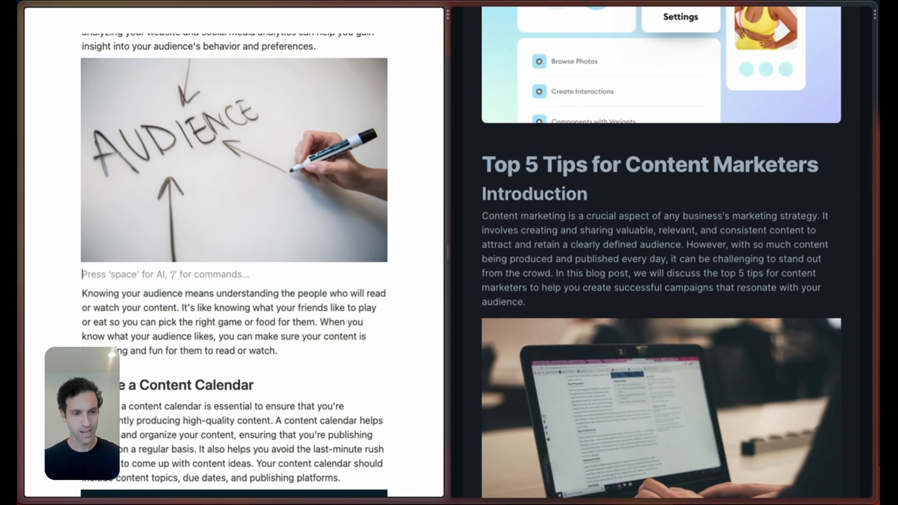
{"action": "type", "text": "This section simpli"}
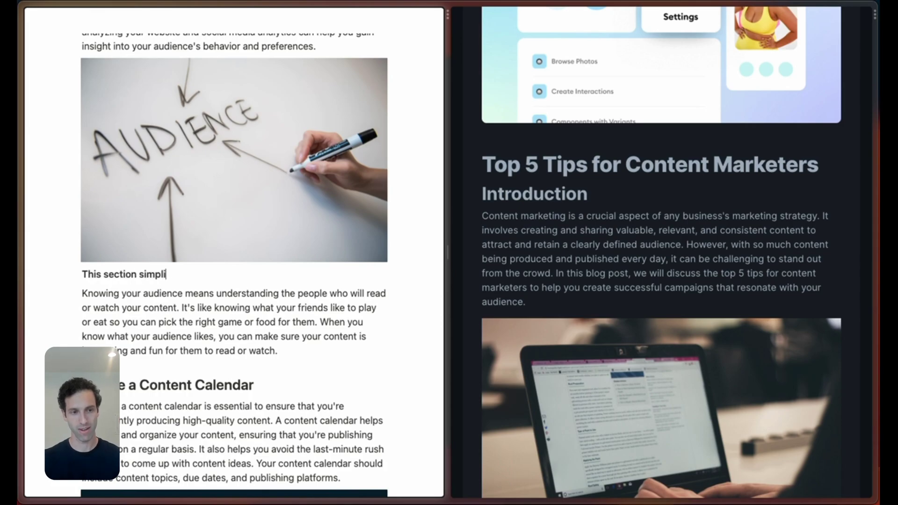
{"action": "type", "text": "fied:"}
{"action": "type", "text": ":"}
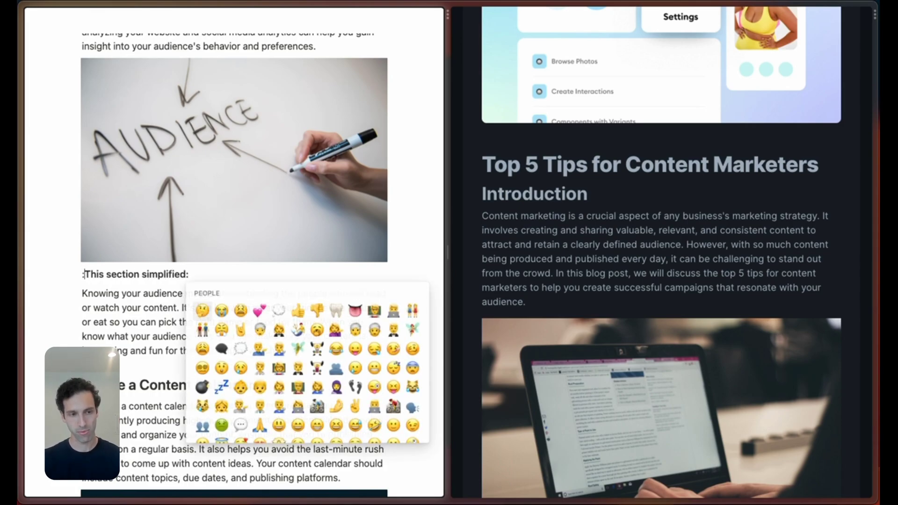
{"action": "type", "text": "idea"}
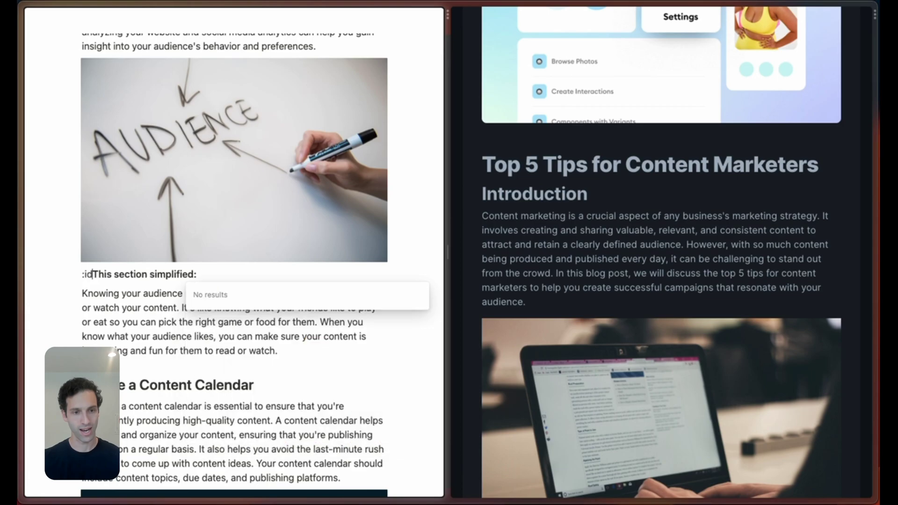
{"action": "key", "text": "BackSpace"}
{"action": "key", "text": "BackSpace"}
{"action": "key", "text": "BackSpace"}
{"action": "key", "text": "BackSpace"}
{"action": "key", "text": "BackSpace"}
{"action": "type", "text": "l"}
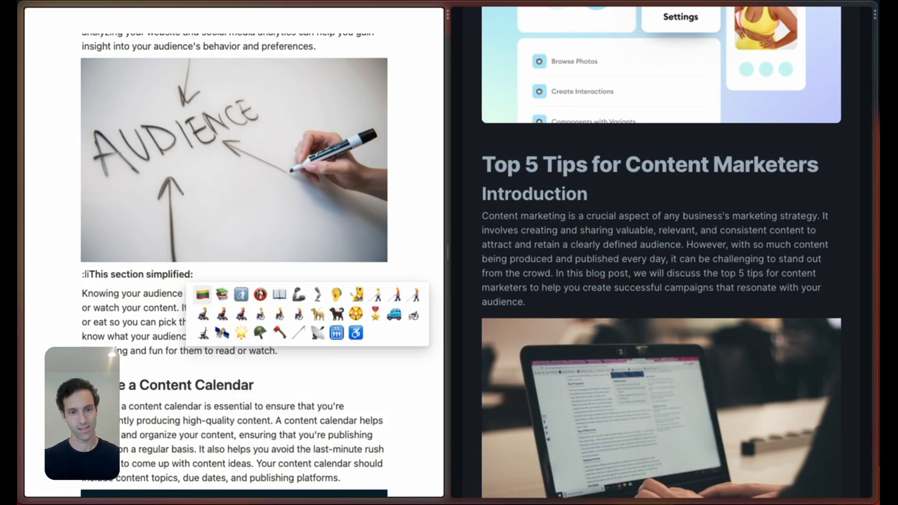
{"action": "key", "text": "BackSpace"}
{"action": "type", "text": "bulb"}
{"action": "key", "text": "BackSpace"}
{"action": "key", "text": "BackSpace"}
{"action": "type", "text": "lb"}
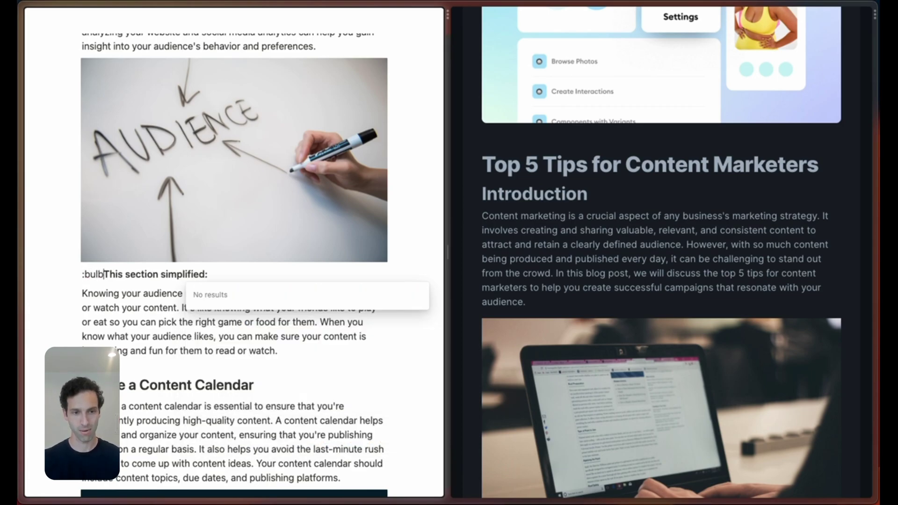
{"action": "key", "text": "BackSpace"}
{"action": "key", "text": "BackSpace"}
{"action": "key", "text": "BackSpace"}
{"action": "key", "text": "BackSpace"}
{"action": "type", "text": "light"}
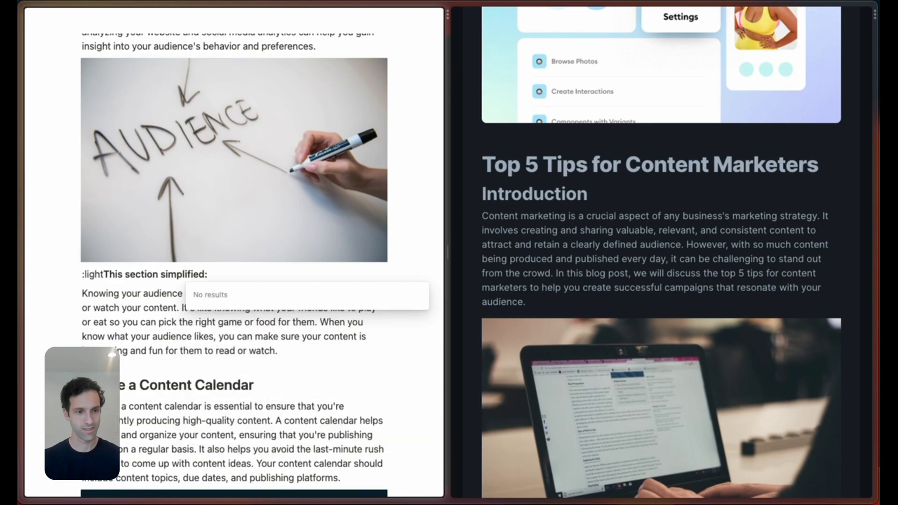
{"action": "key", "text": "BackSpace"}
{"action": "key", "text": "BackSpace"}
{"action": "key", "text": "BackSpace"}
{"action": "key", "text": "BackSpace"}
{"action": "key", "text": "BackSpace"}
{"action": "type", "text": "ligh"}
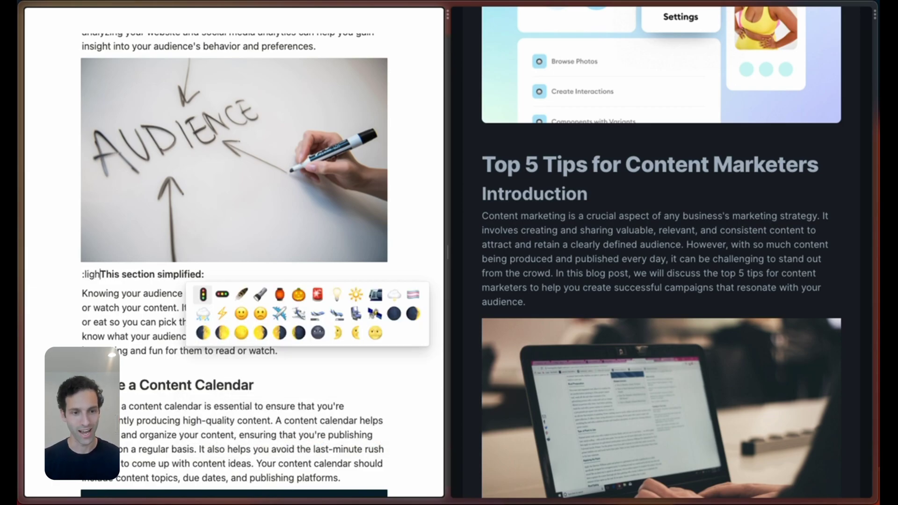
{"action": "type", "text": "t"}
{"action": "left_click", "coordinate": [342, 303]}
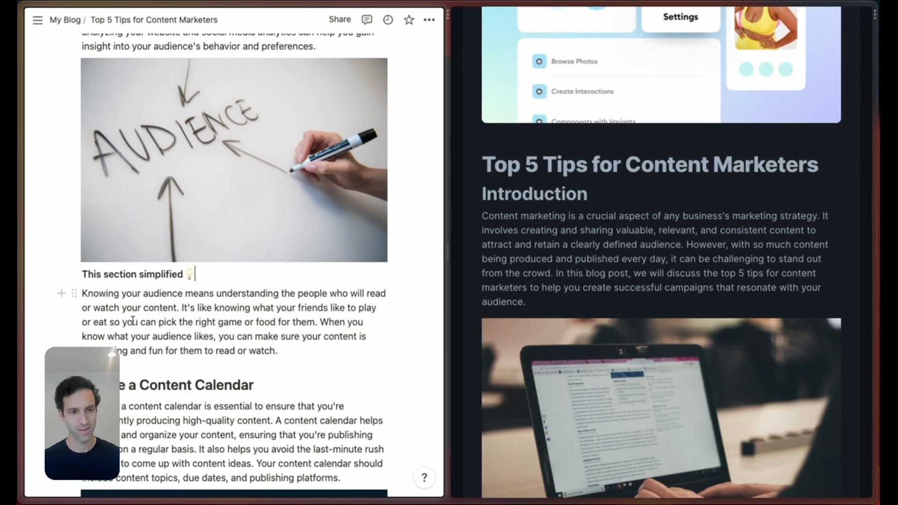
Step: Move the 💡 to the start of the label and add a blank line above
{"action": "key", "text": "shift+Left"}
{"action": "key", "text": "super+x"}
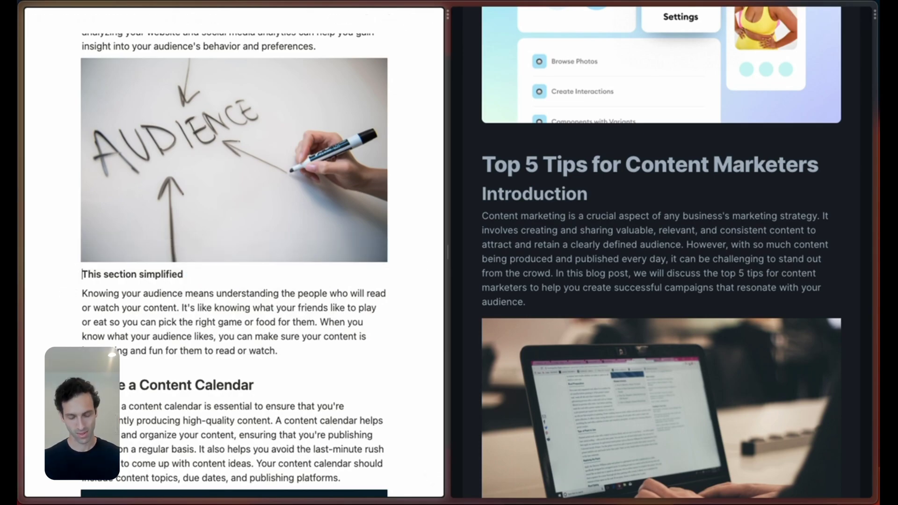
{"action": "key", "text": "super+Left"}
{"action": "key", "text": "super+v"}
{"action": "key", "text": "super+Left"}
{"action": "key", "text": "Return"}
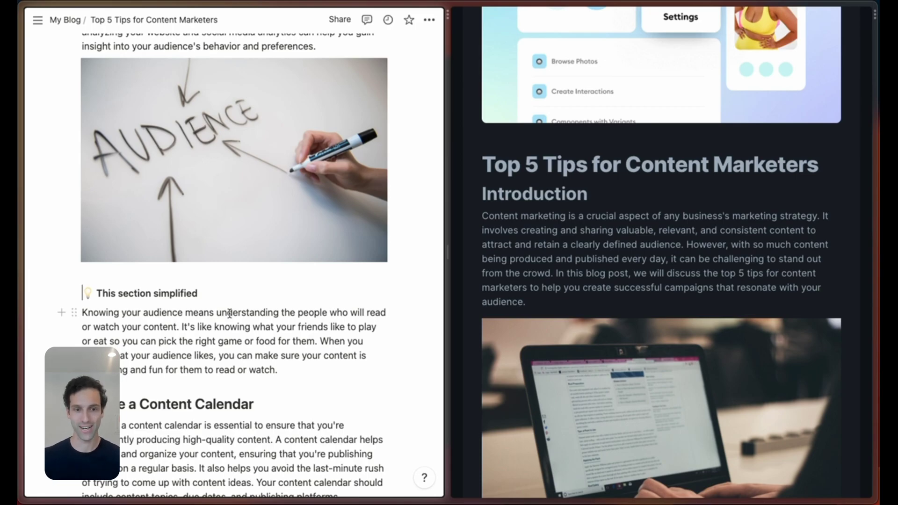
Step: Replace the Conclusion paragraph with Notion AI's Make longer rewrite
{"action": "scroll", "coordinate": [230, 313], "scroll_direction": "down", "scroll_amount": 15}
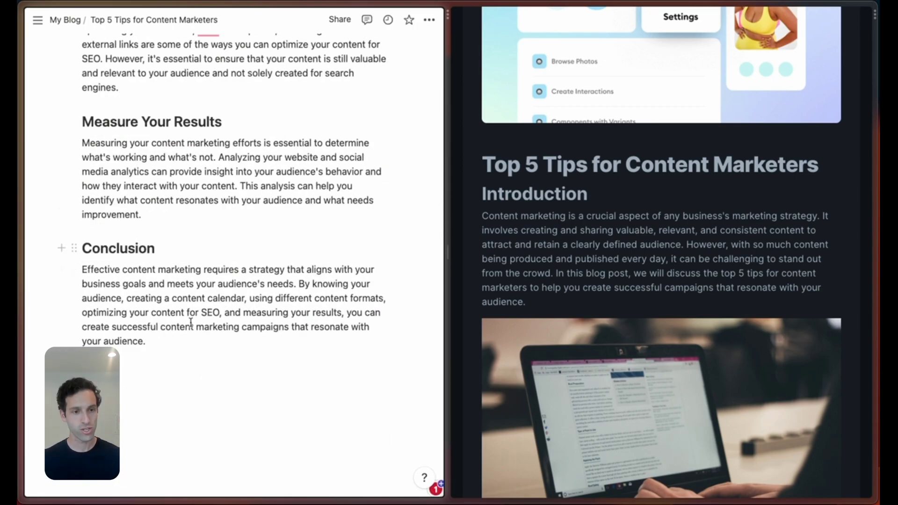
{"action": "triple_click", "coordinate": [129, 317]}
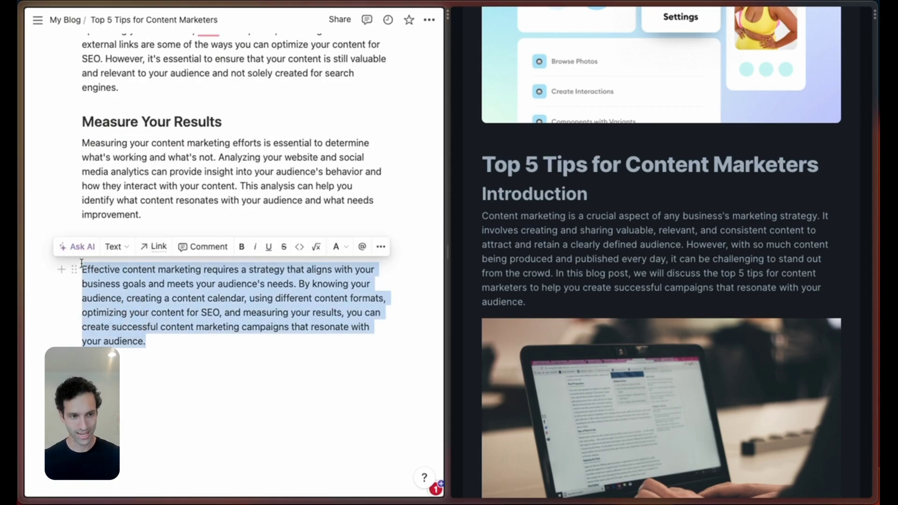
{"action": "left_click", "coordinate": [76, 247]}
{"action": "type", "text": "M"}
{"action": "key", "text": "BackSpace"}
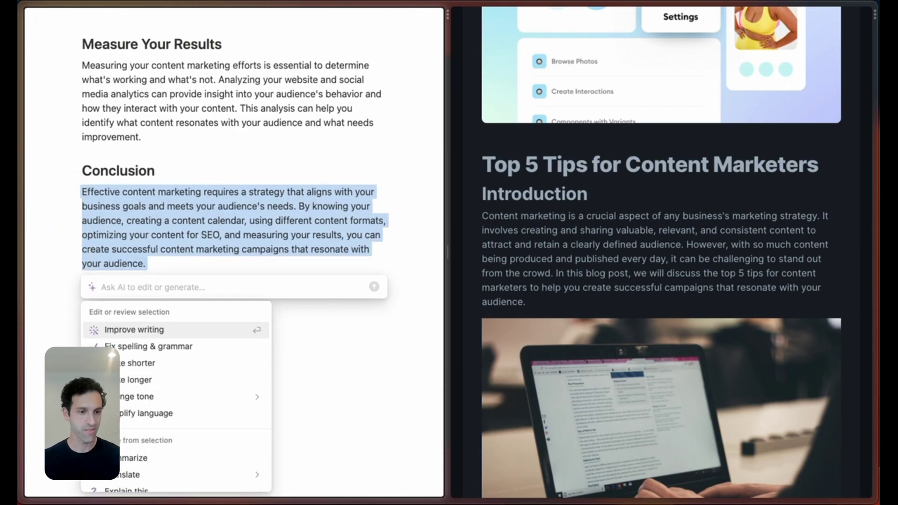
{"action": "left_click", "coordinate": [155, 375]}
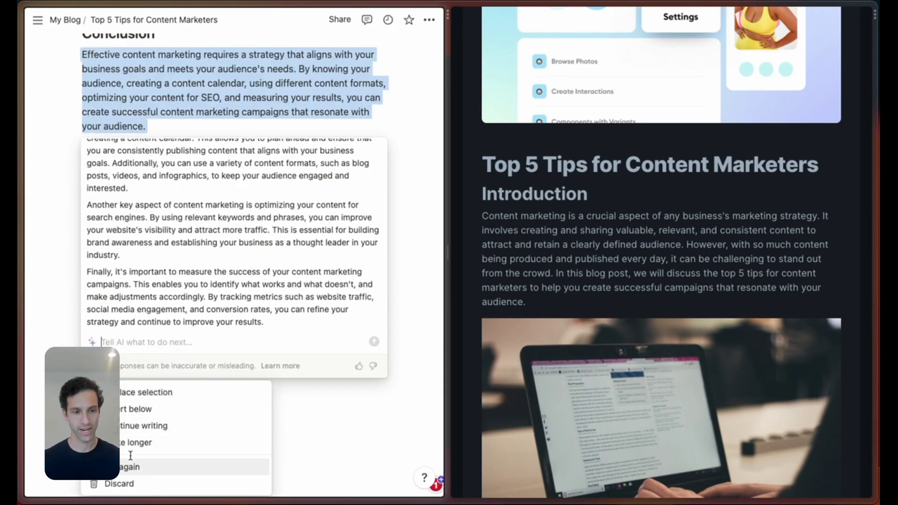
{"action": "left_click", "coordinate": [140, 392]}
Step: Replace the Measure Your Results paragraph with Notion AI's Casual tone rewrite
{"action": "scroll", "coordinate": [163, 207], "scroll_direction": "up", "scroll_amount": 5}
{"action": "left_click", "coordinate": [150, 199]}
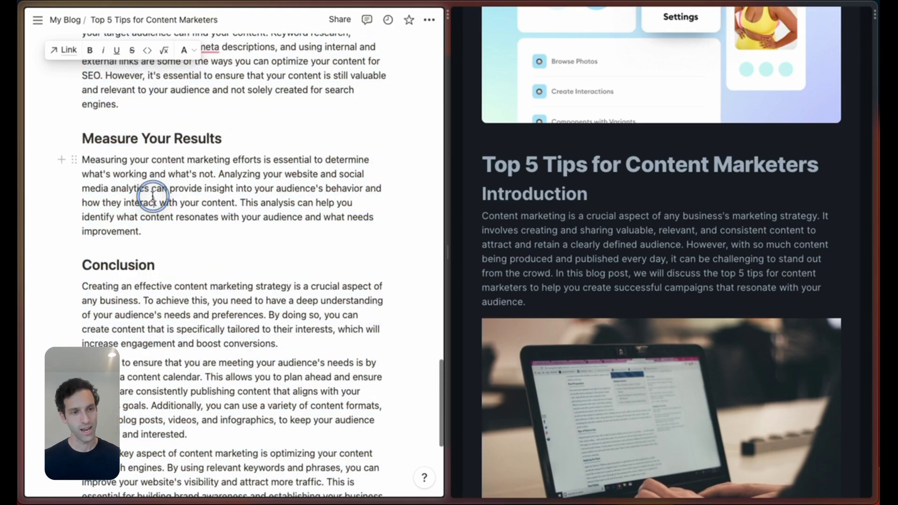
{"action": "triple_click", "coordinate": [119, 202]}
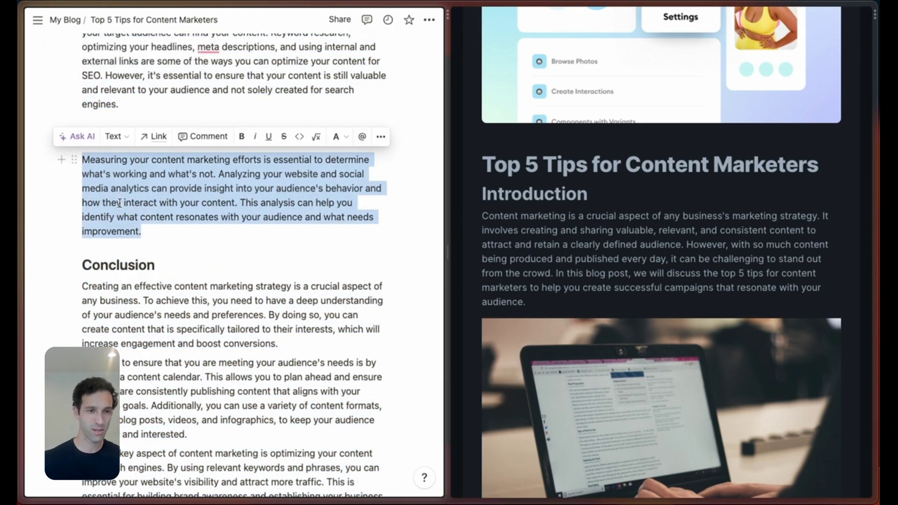
{"action": "key", "text": "super+j"}
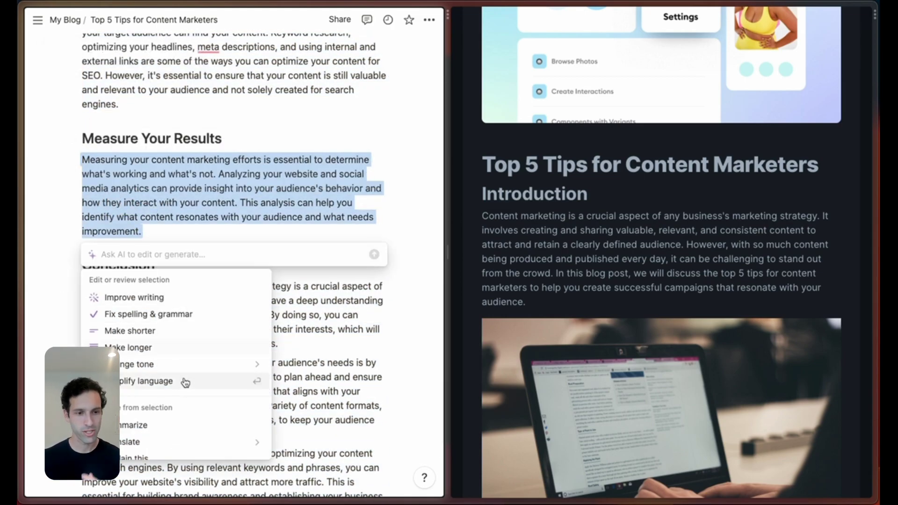
{"action": "mouse_move", "coordinate": [230, 363]}
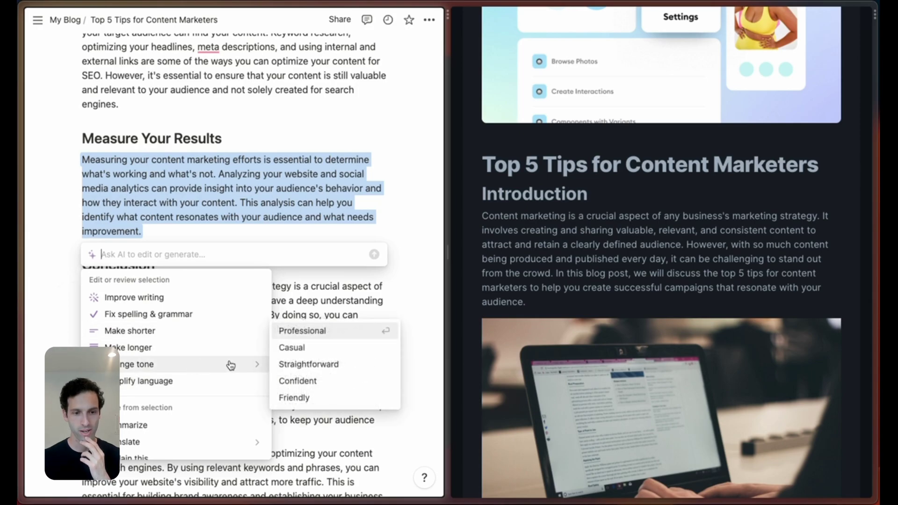
{"action": "left_click", "coordinate": [302, 349]}
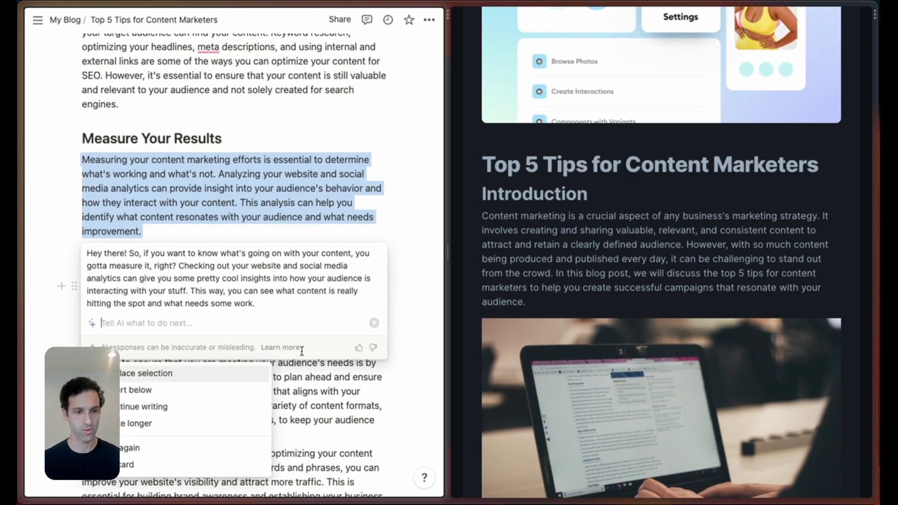
{"action": "left_click", "coordinate": [137, 374]}
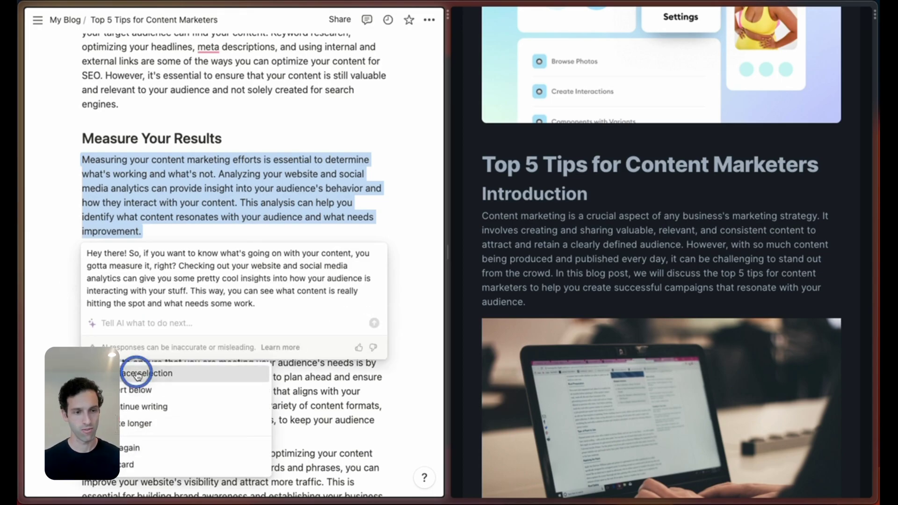
{"action": "left_click", "coordinate": [237, 263]}
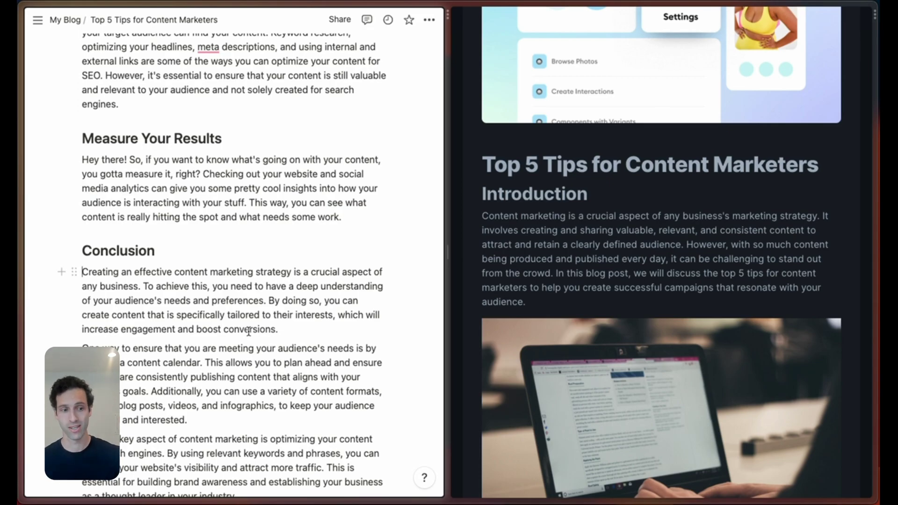
Step: Reload the live Webflow post and scroll through the TL;DR, simplified note, casual paragraph and longer conclusion
{"action": "scroll", "coordinate": [279, 177], "scroll_direction": "up", "scroll_amount": 15}
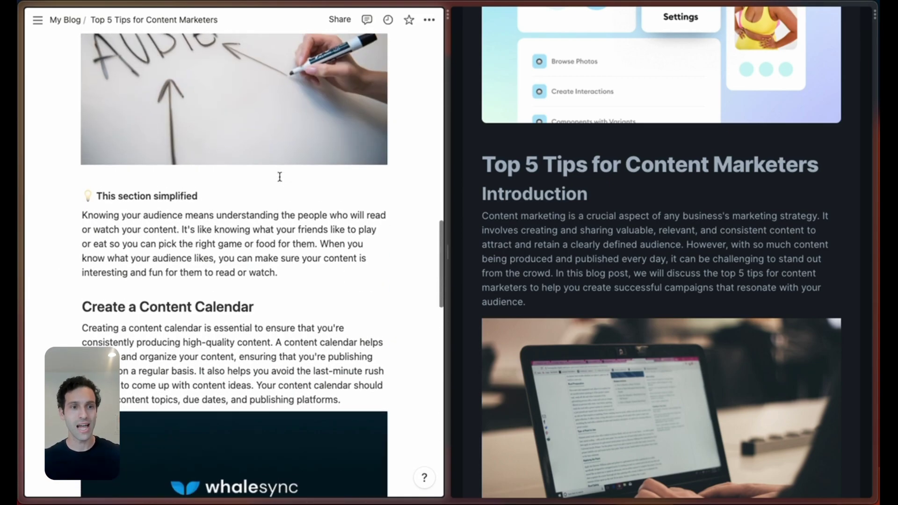
{"action": "scroll", "coordinate": [279, 175], "scroll_direction": "up", "scroll_amount": 10}
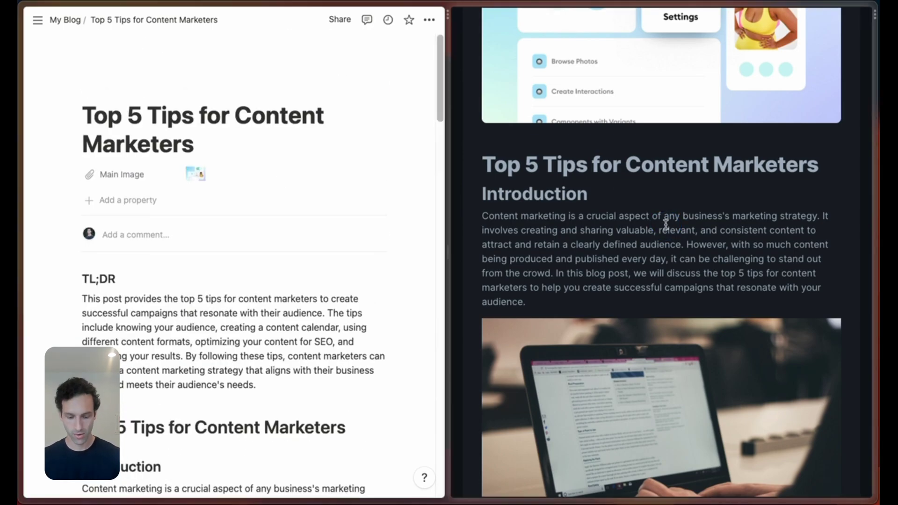
{"action": "key", "text": "super+r"}
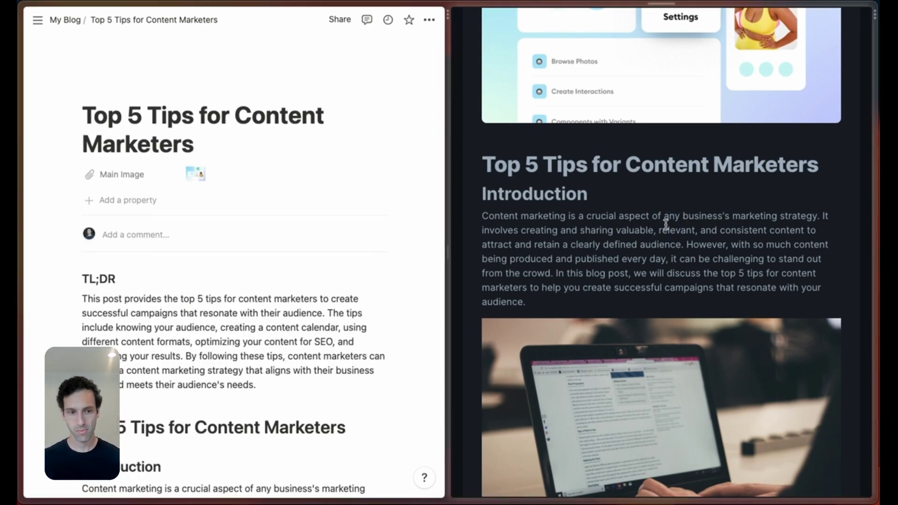
{"action": "scroll", "coordinate": [665, 223], "scroll_direction": "up", "scroll_amount": 2}
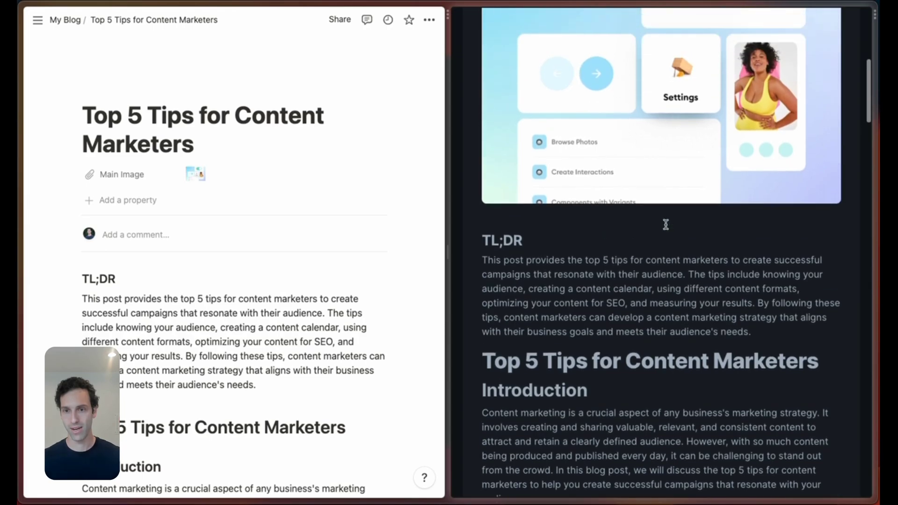
{"action": "scroll", "coordinate": [666, 223], "scroll_direction": "down", "scroll_amount": 3}
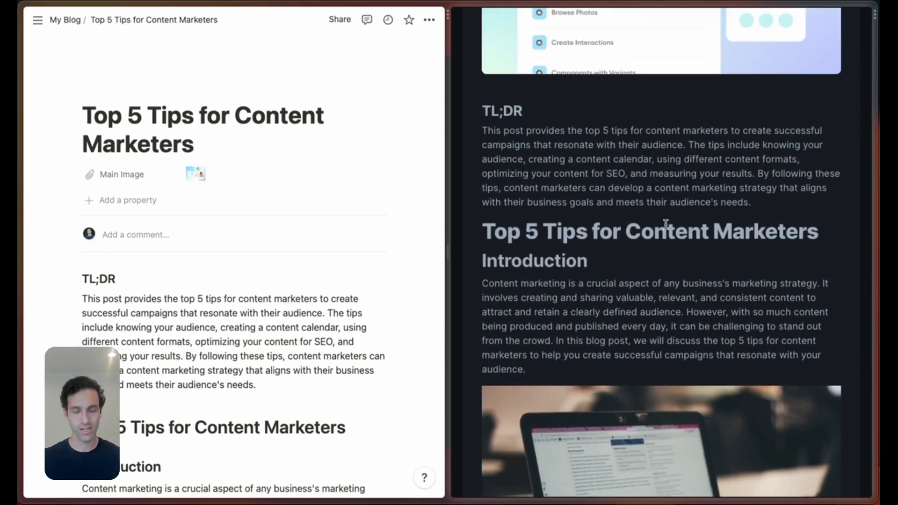
{"action": "scroll", "coordinate": [584, 182], "scroll_direction": "down", "scroll_amount": 15}
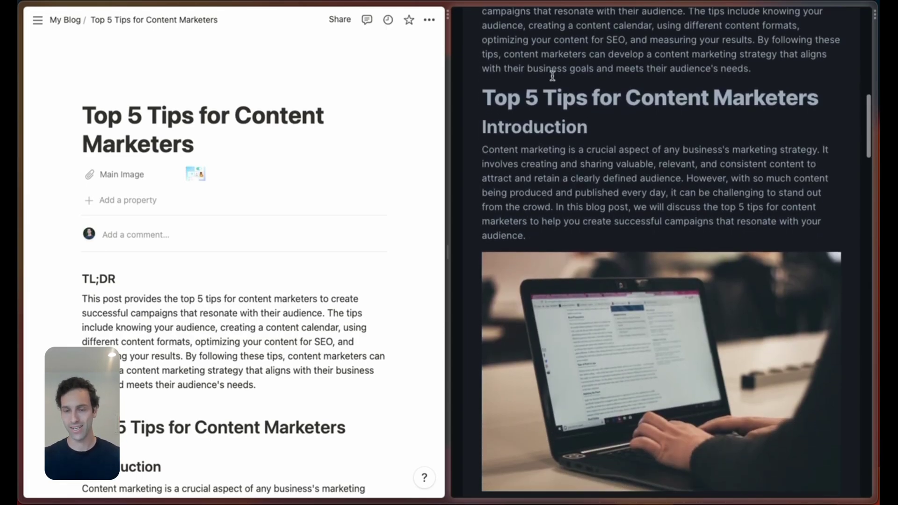
{"action": "scroll", "coordinate": [604, 249], "scroll_direction": "down", "scroll_amount": 4}
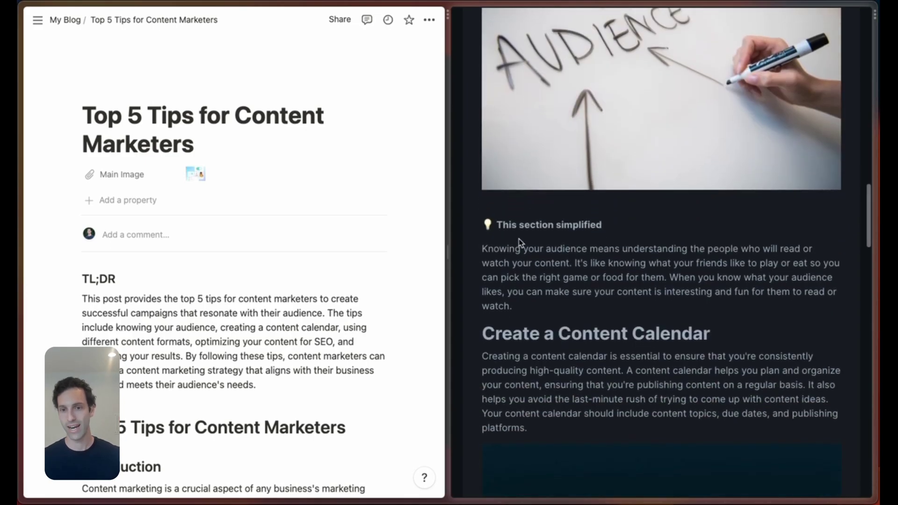
{"action": "scroll", "coordinate": [523, 240], "scroll_direction": "down", "scroll_amount": 20}
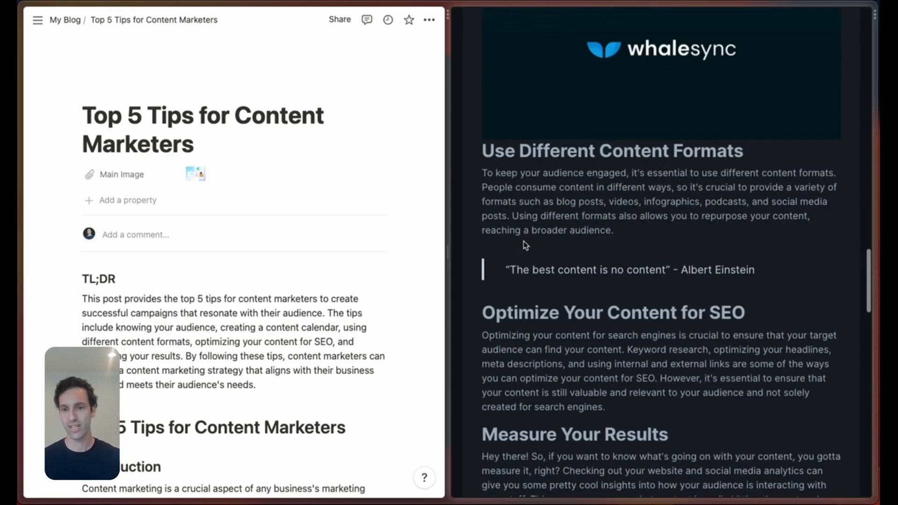
{"action": "scroll", "coordinate": [523, 241], "scroll_direction": "down", "scroll_amount": 2}
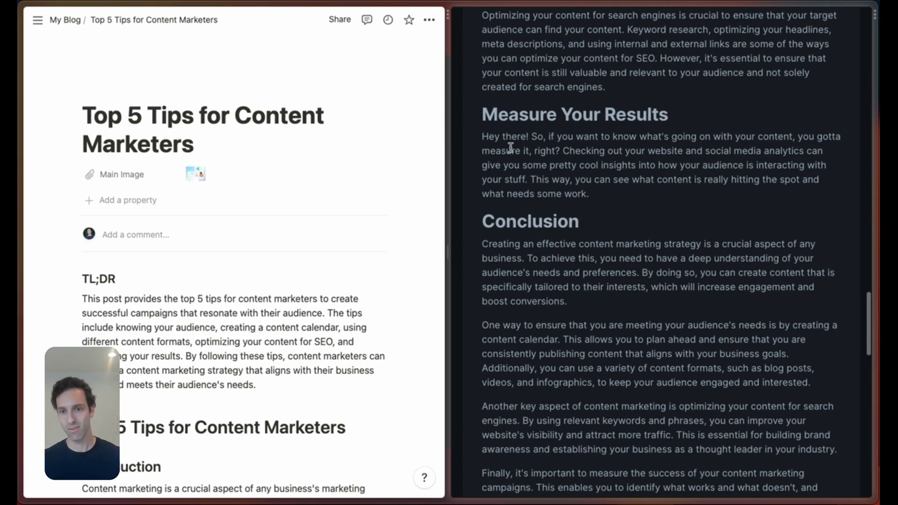
{"action": "scroll", "coordinate": [536, 153], "scroll_direction": "down", "scroll_amount": 8}
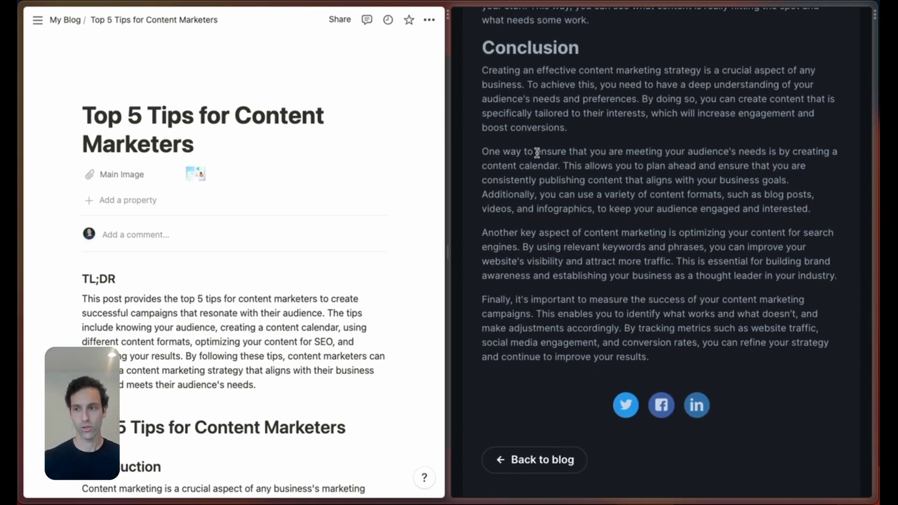